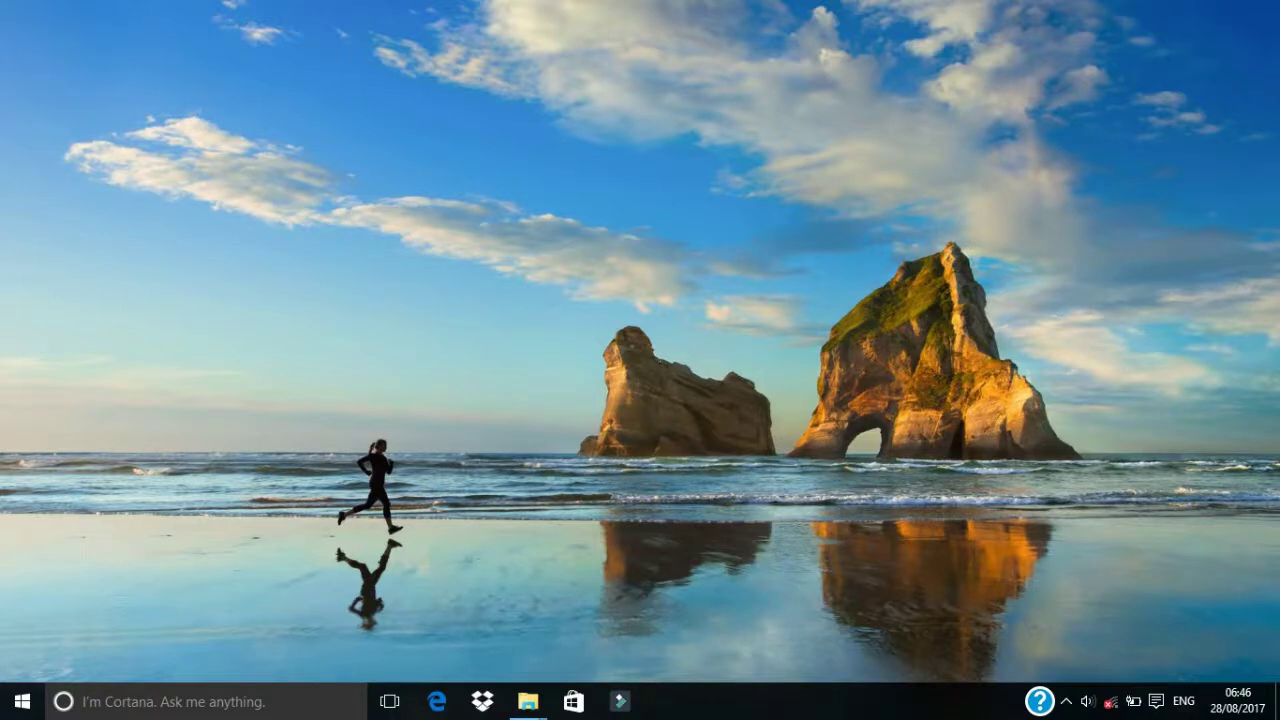
Step: Download the HandBrake 1.0.7 installer for Windows from handbrake.fr
{"action": "left_click", "coordinate": [528, 701]}
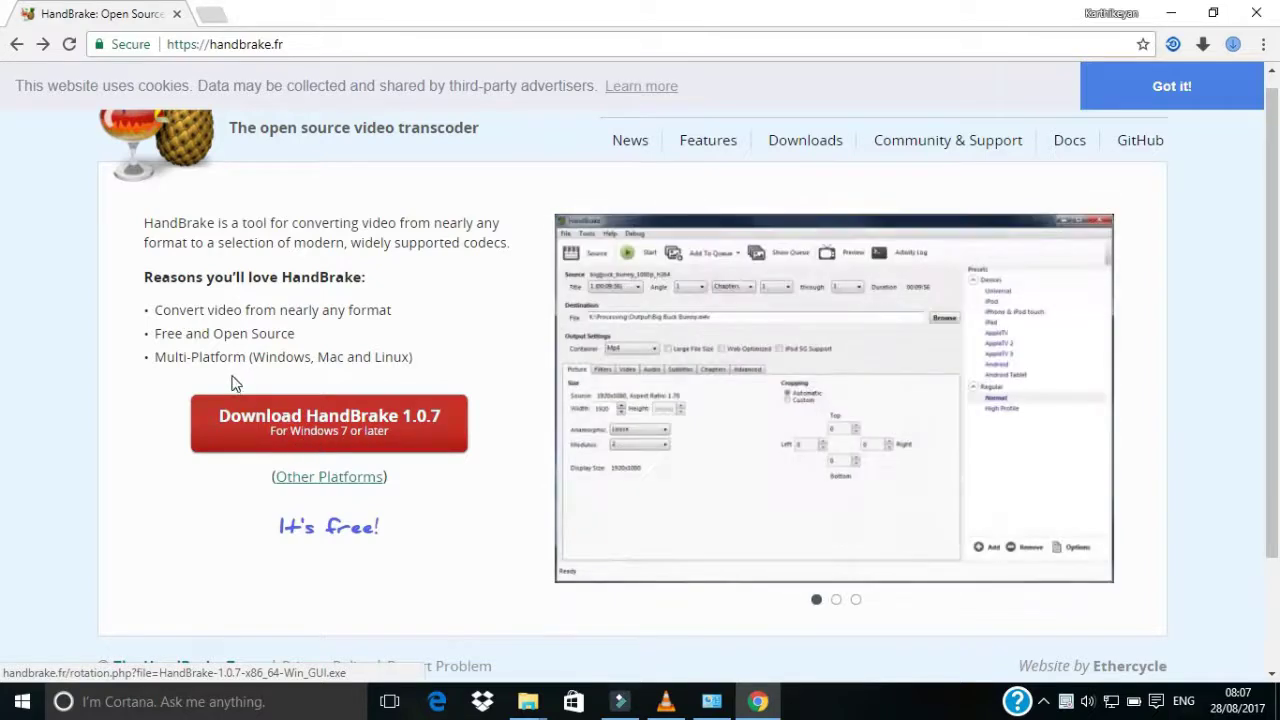
{"action": "left_click", "coordinate": [371, 443]}
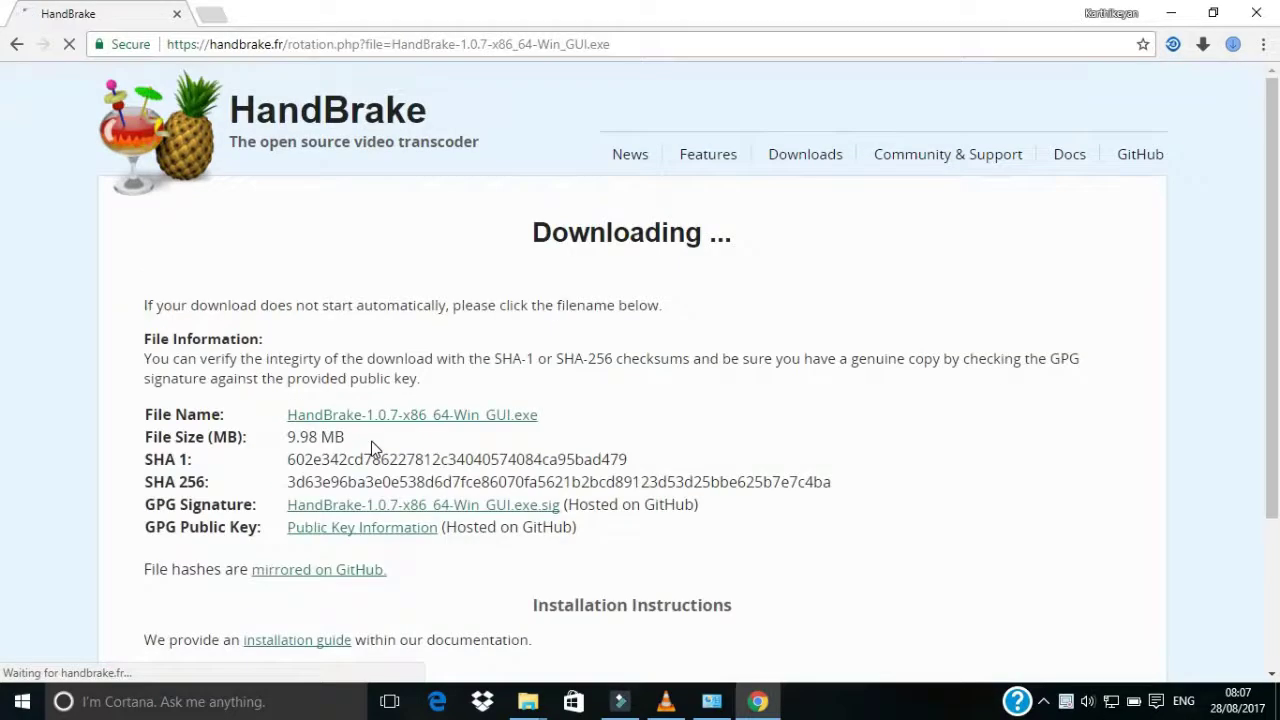
{"action": "scroll", "coordinate": [1277, 387], "scroll_direction": "down", "scroll_amount": 2}
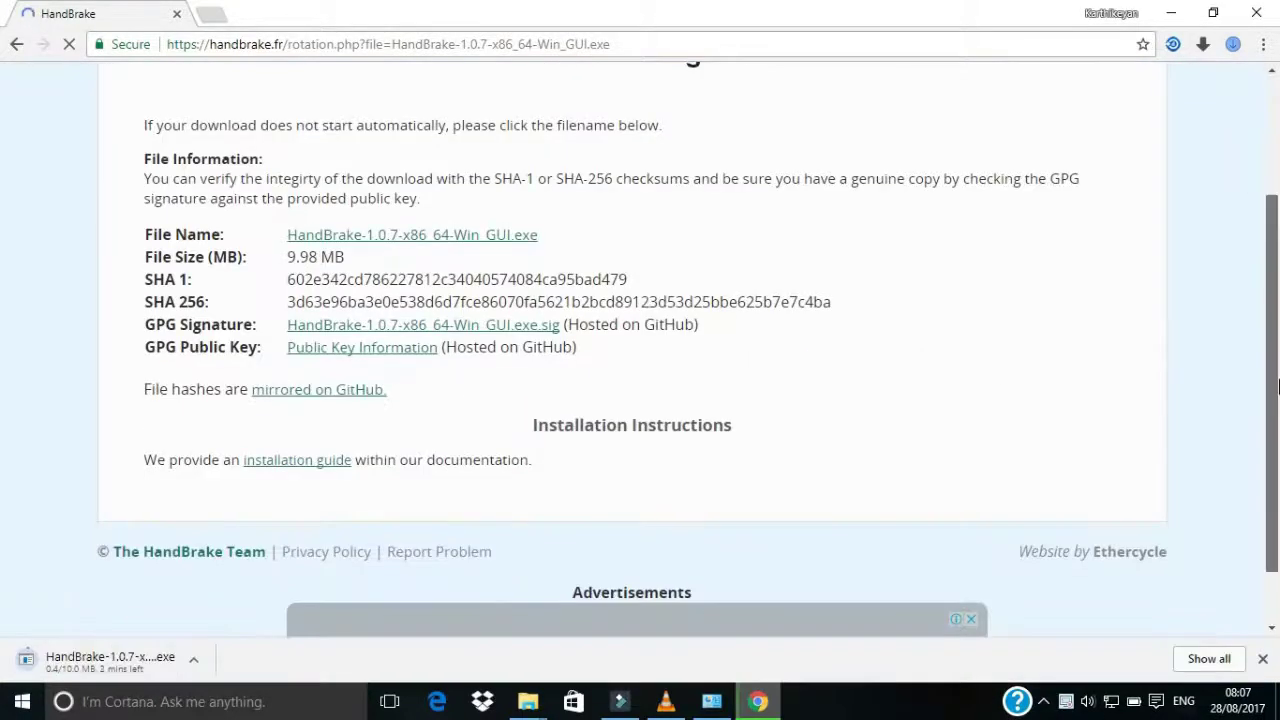
{"action": "scroll", "coordinate": [1277, 387], "scroll_direction": "down", "scroll_amount": 1}
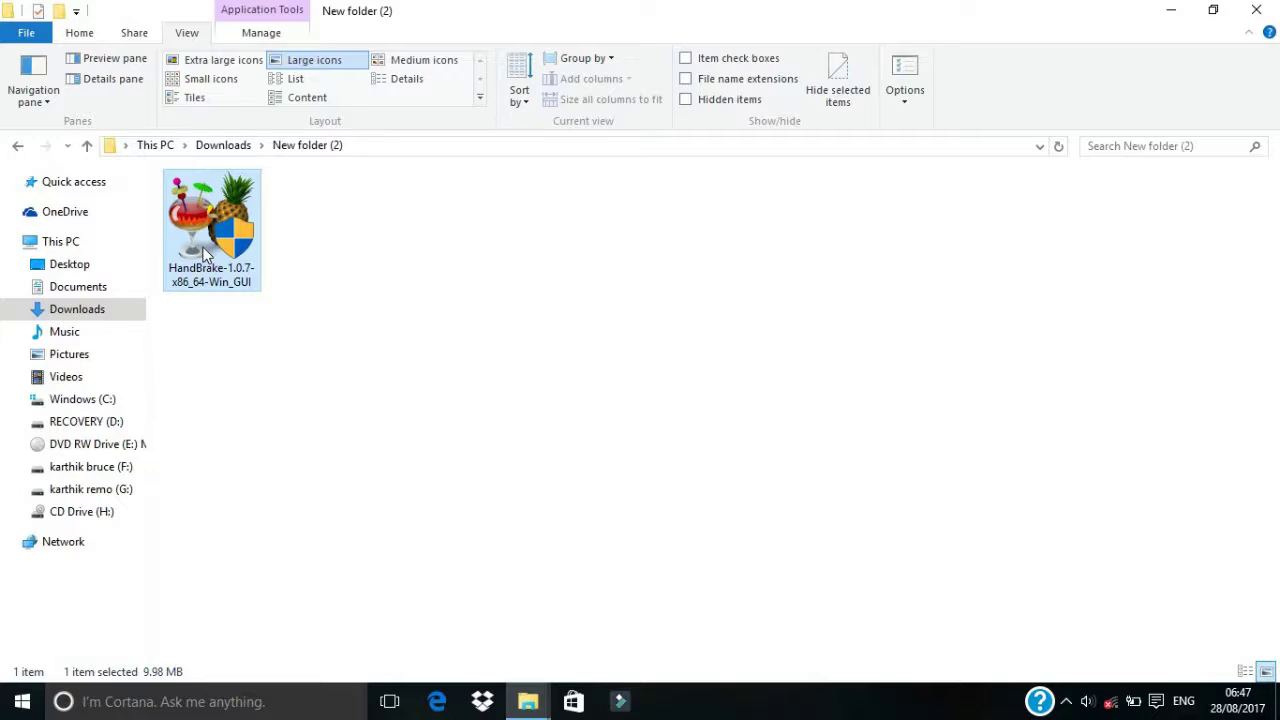
Step: Run the downloaded HandBrake 1.0.7 installer, accept the licence and install it to C:\Program Files\HandBrake
{"action": "double_click", "coordinate": [205, 253]}
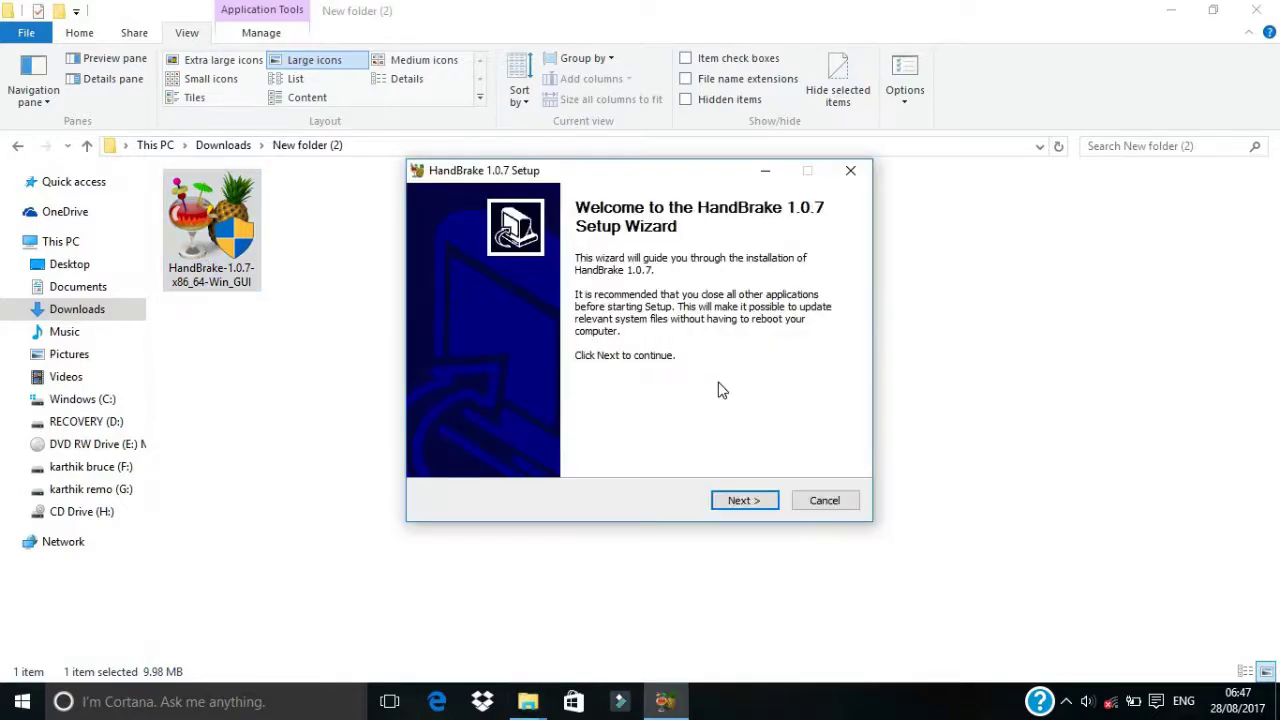
{"action": "left_click", "coordinate": [746, 500]}
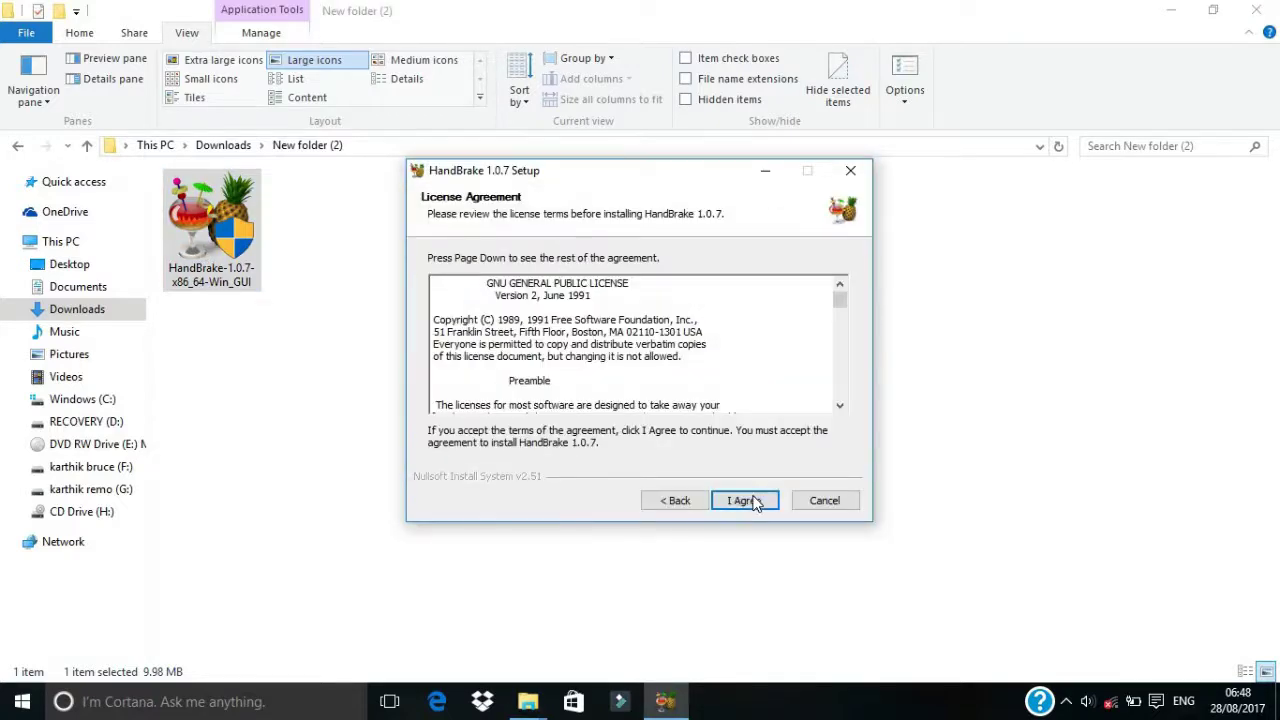
{"action": "left_click", "coordinate": [754, 502]}
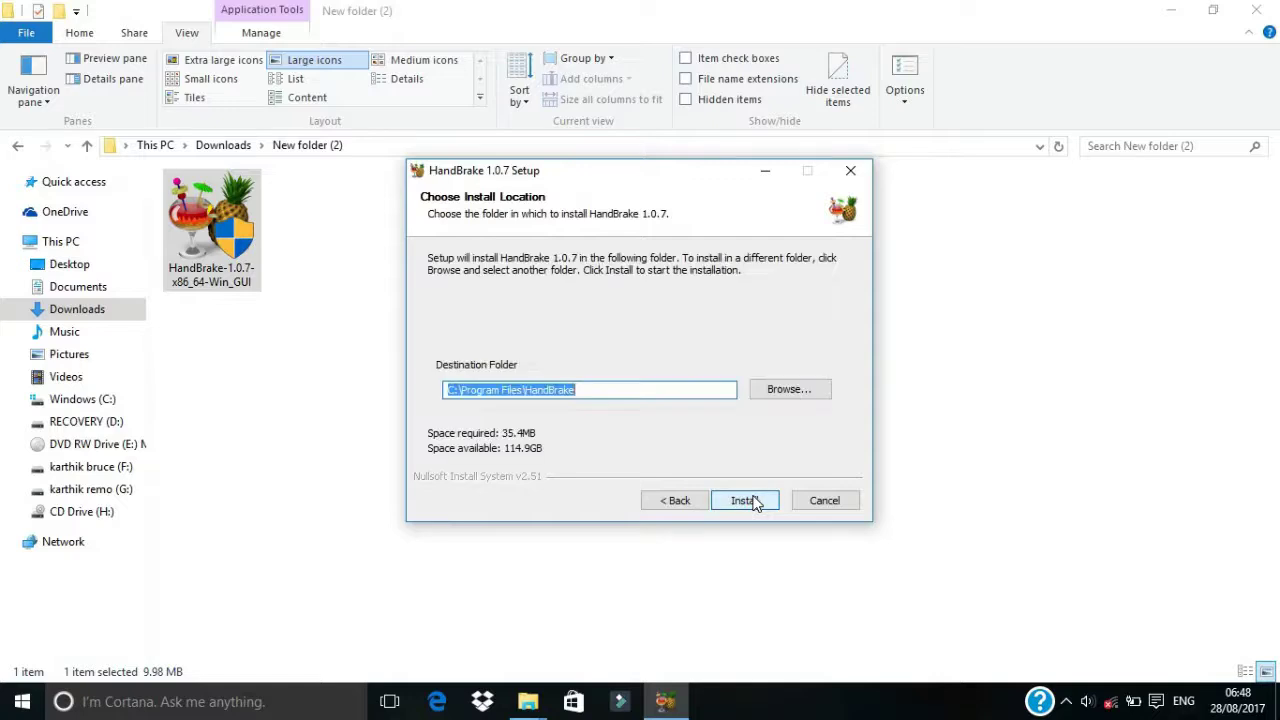
{"action": "left_click", "coordinate": [754, 502]}
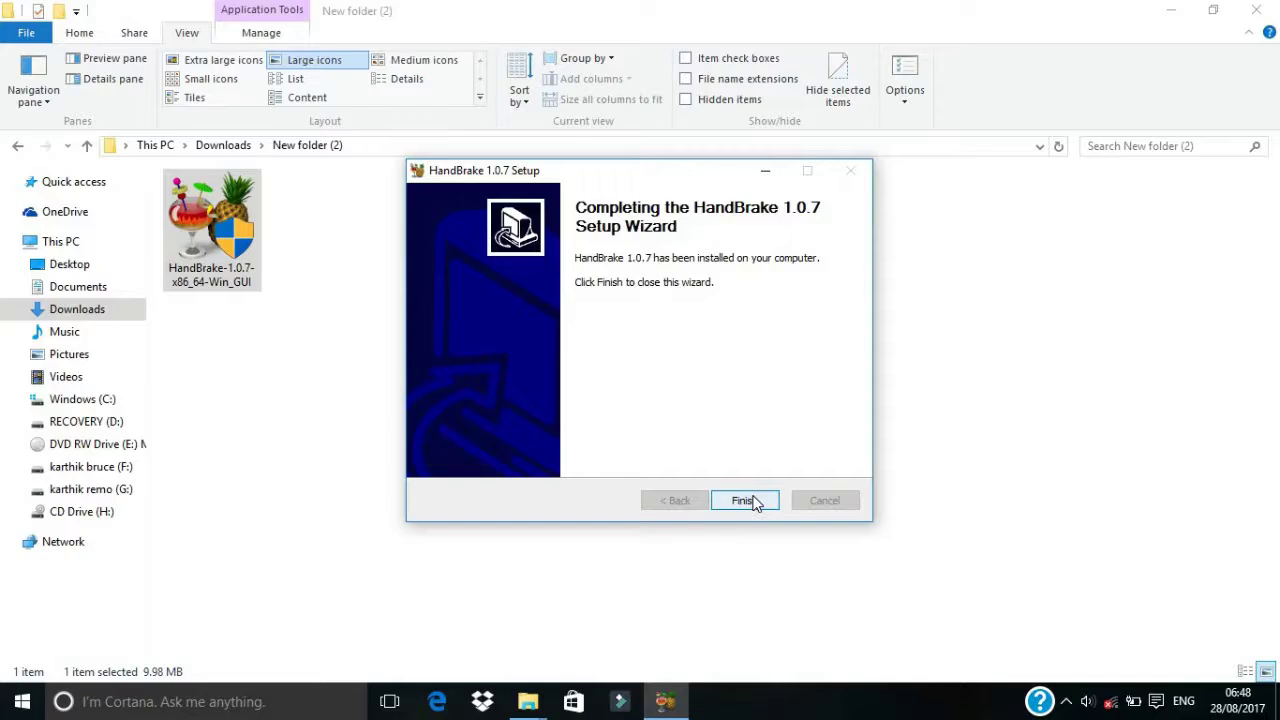
{"action": "left_click", "coordinate": [745, 500]}
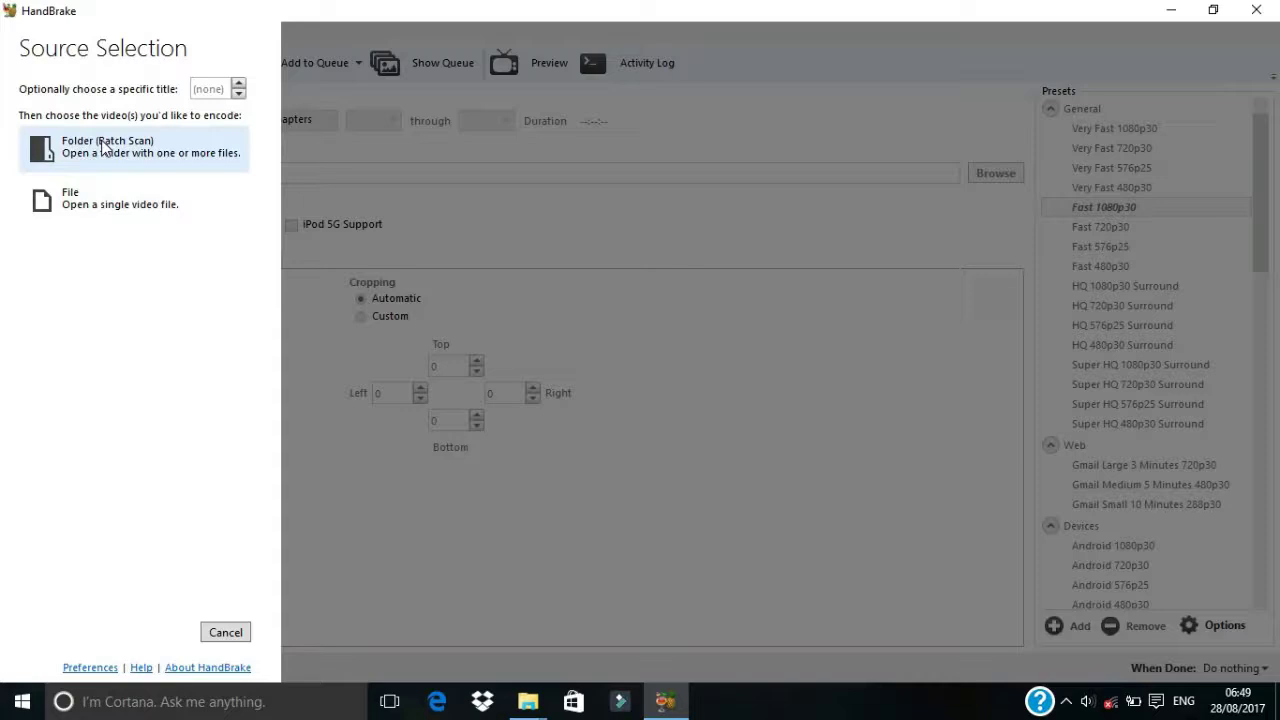
{"action": "left_click", "coordinate": [123, 206]}
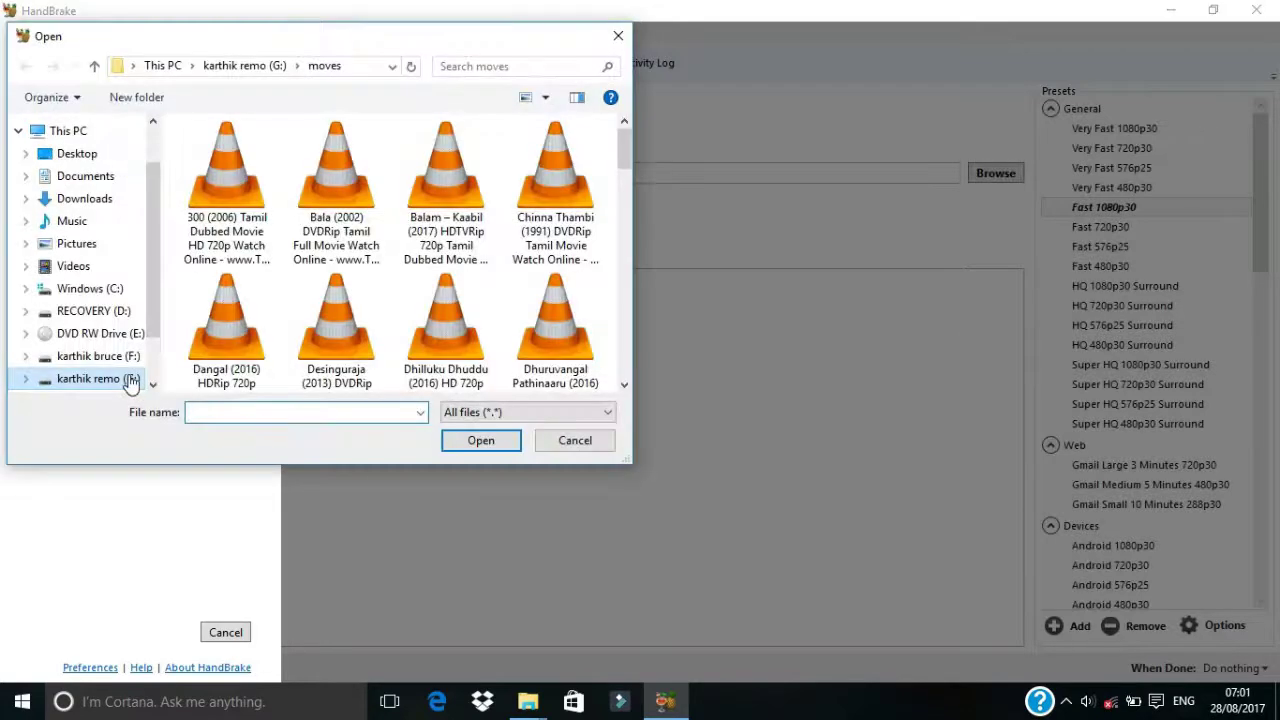
{"action": "left_click", "coordinate": [130, 380]}
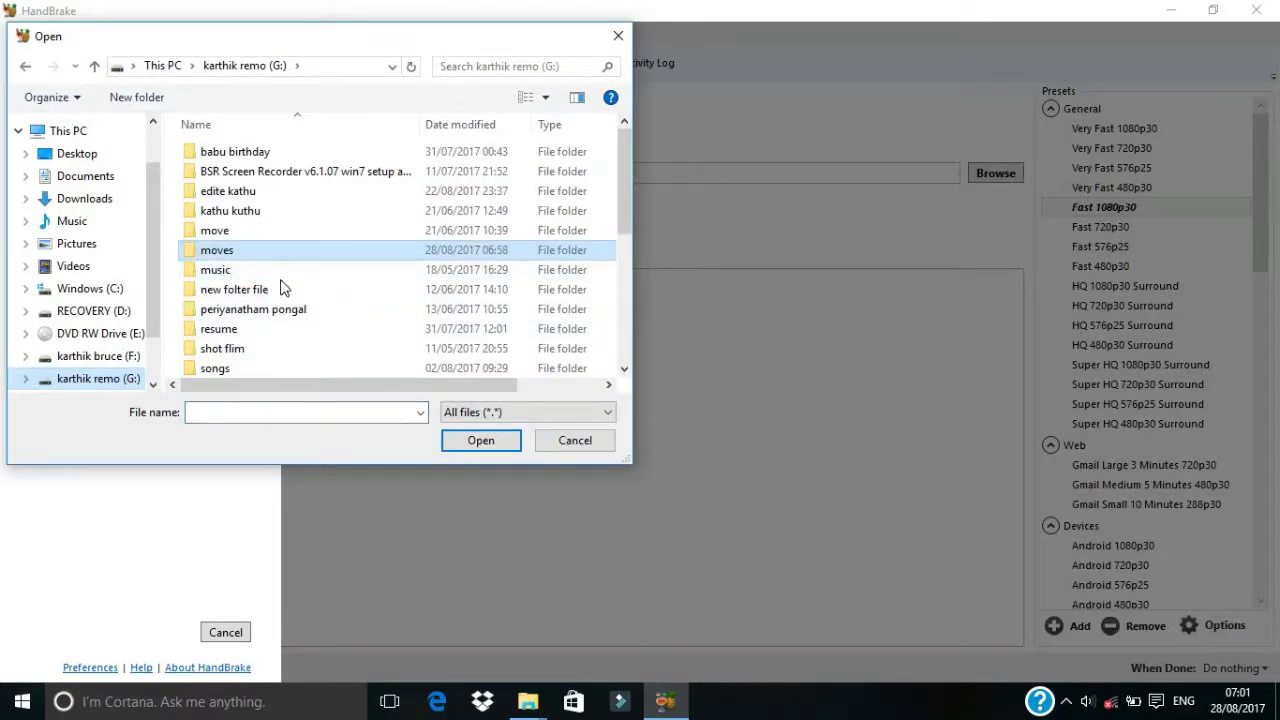
{"action": "scroll", "coordinate": [625, 311], "scroll_direction": "down", "scroll_amount": 2}
{"action": "scroll", "coordinate": [623, 312], "scroll_direction": "down", "scroll_amount": 3}
{"action": "left_click", "coordinate": [485, 366]}
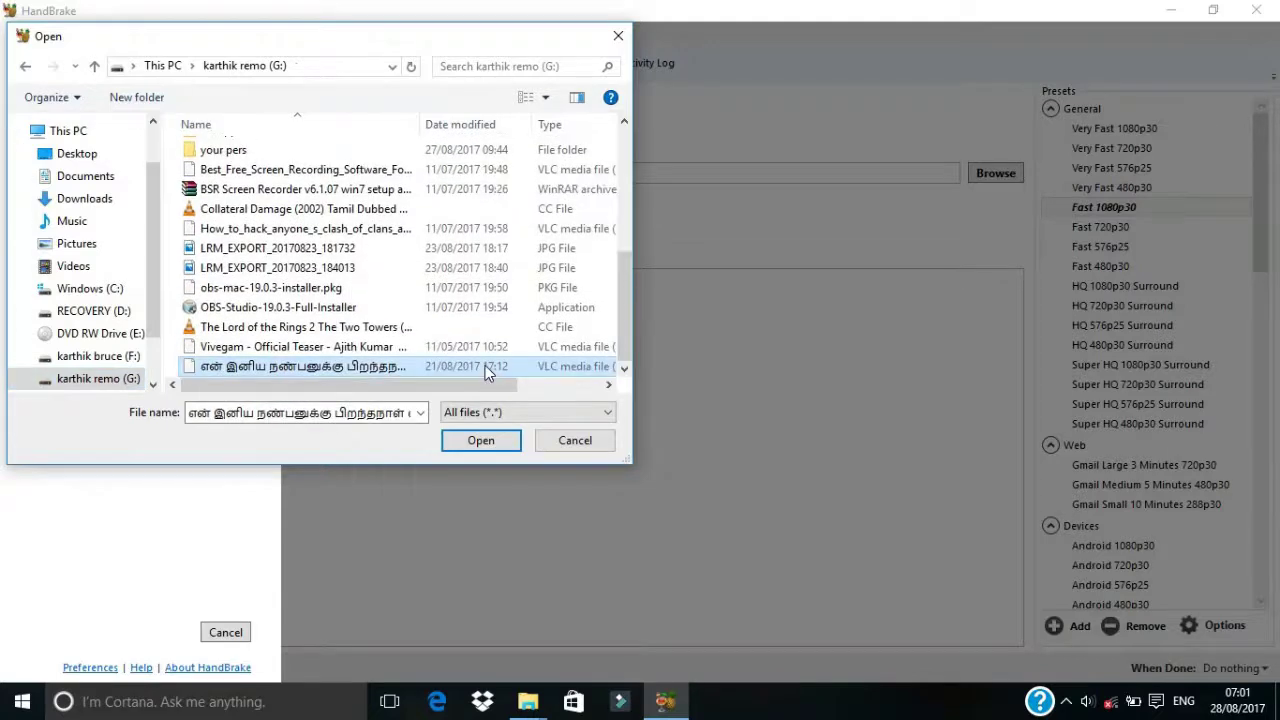
Step: Check the selected video's size in its file properties and load the video as the source
{"action": "right_click", "coordinate": [485, 365]}
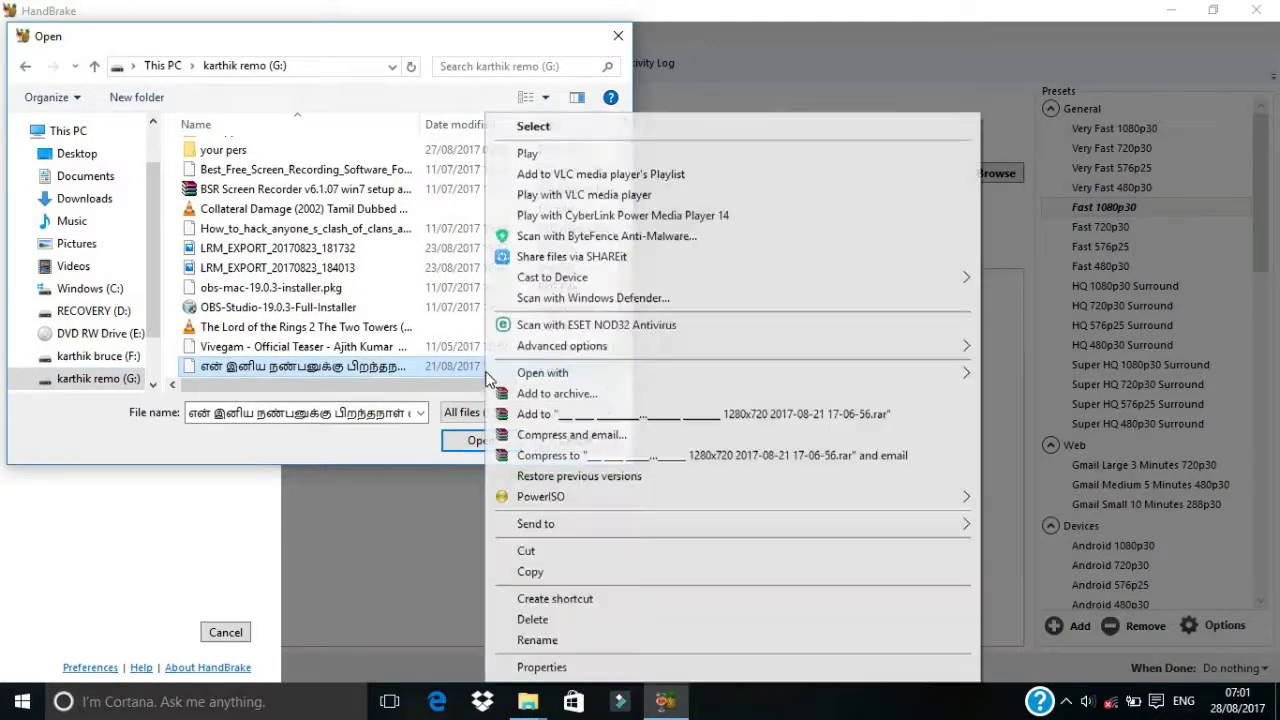
{"action": "left_click", "coordinate": [560, 668]}
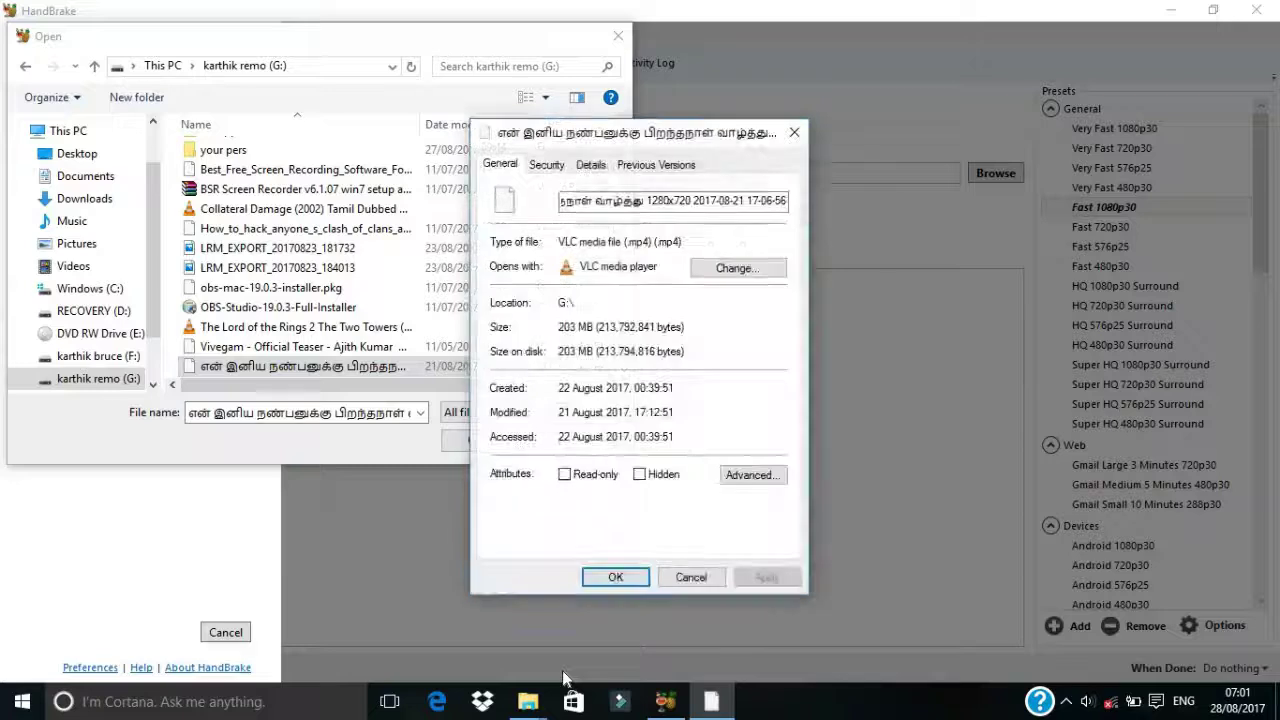
{"action": "left_click", "coordinate": [615, 577]}
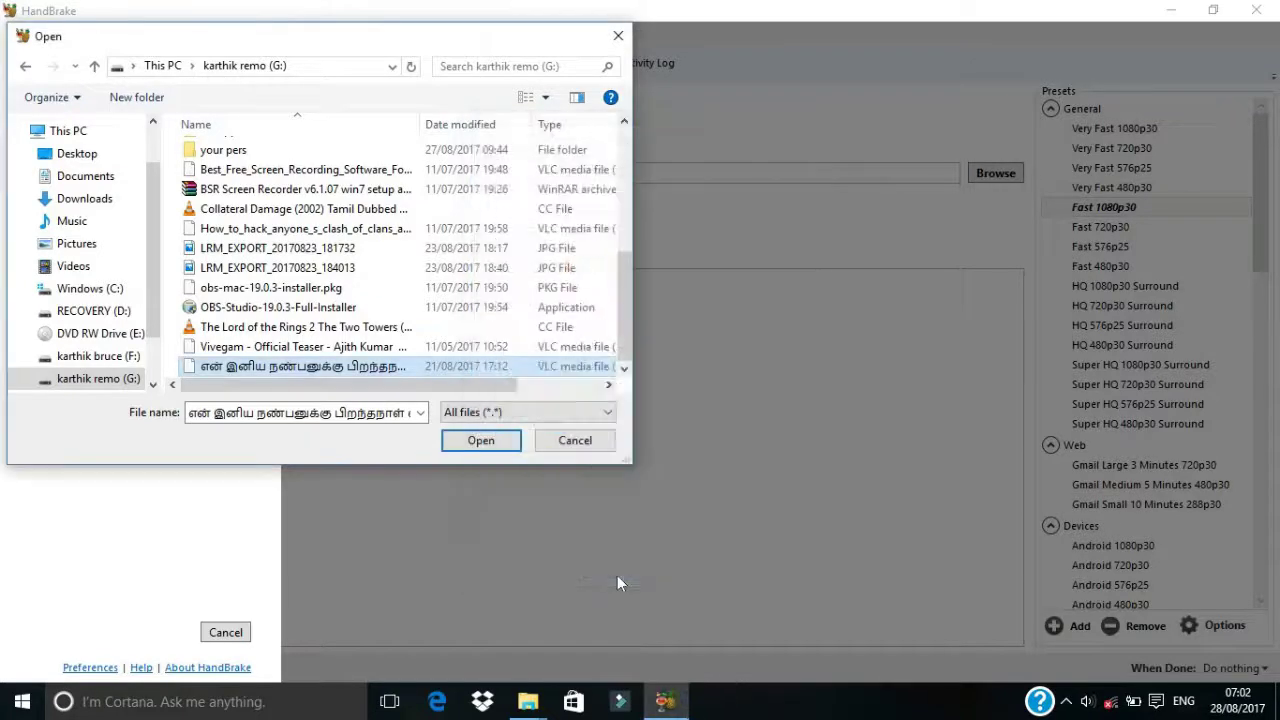
{"action": "left_click", "coordinate": [467, 440]}
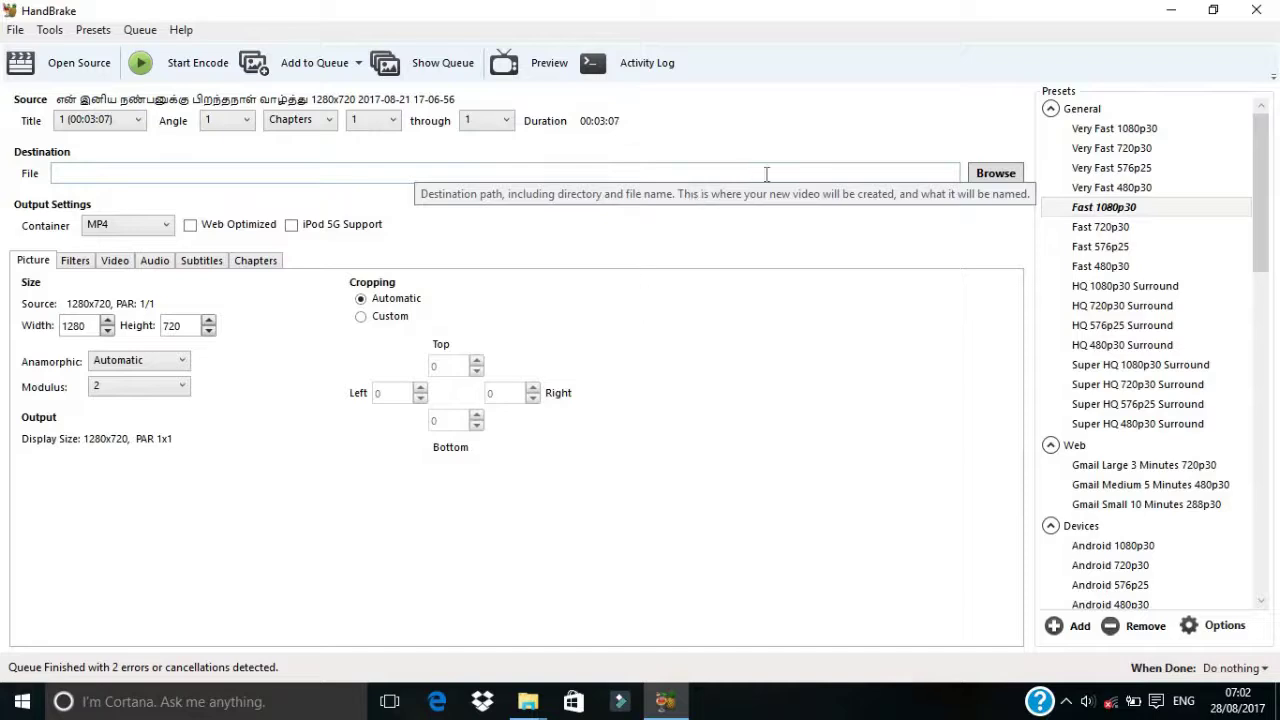
Step: Set the destination to an MP4 file named "happy moments" at the root of drive G:
{"action": "left_click", "coordinate": [982, 178]}
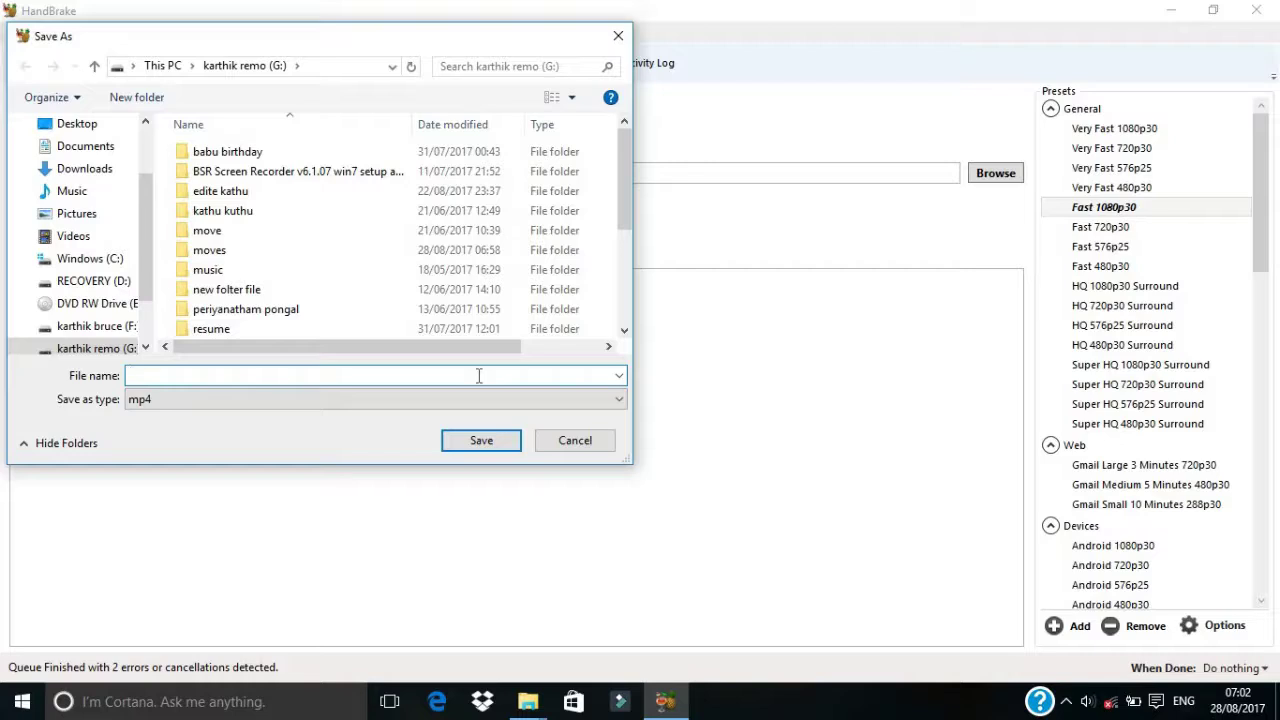
{"action": "type", "text": "happy"}
{"action": "key", "text": "BackSpace"}
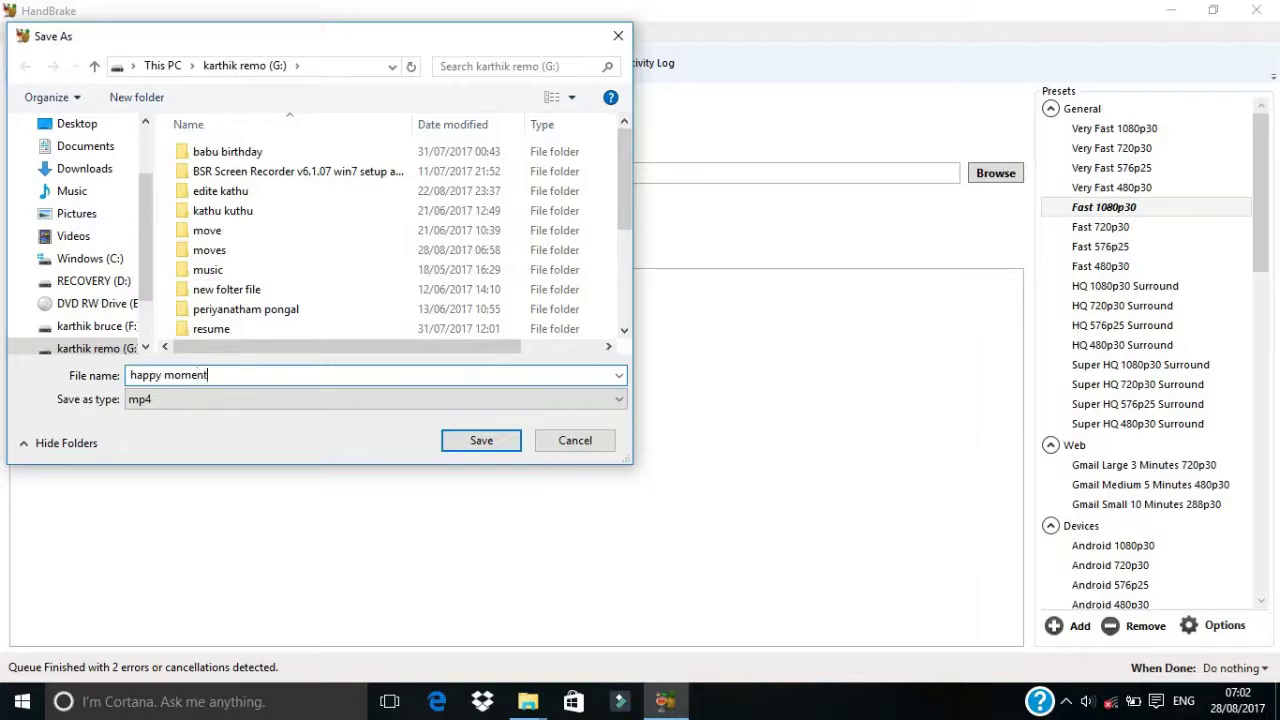
{"action": "type", "text": "nts"}
{"action": "left_click", "coordinate": [462, 449]}
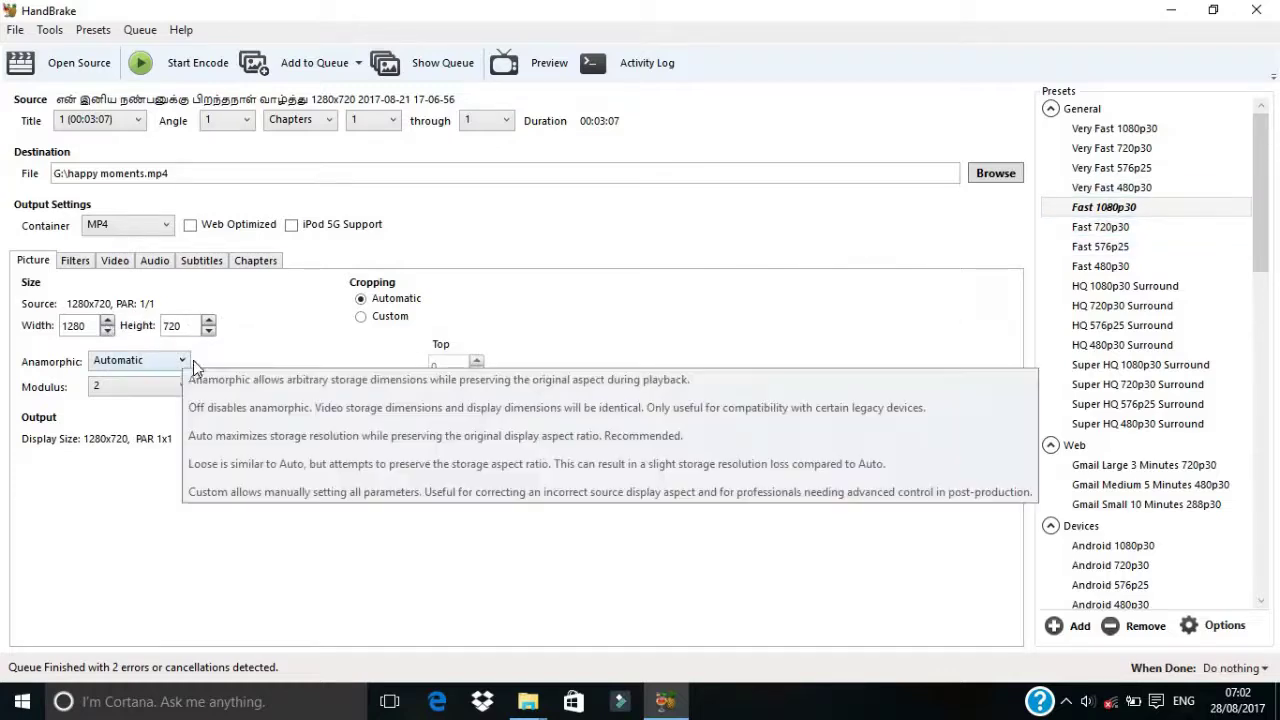
Step: Encode the video with the Fast 1080p30 preset and close HandBrake when the encode has ended
{"action": "left_click", "coordinate": [211, 68]}
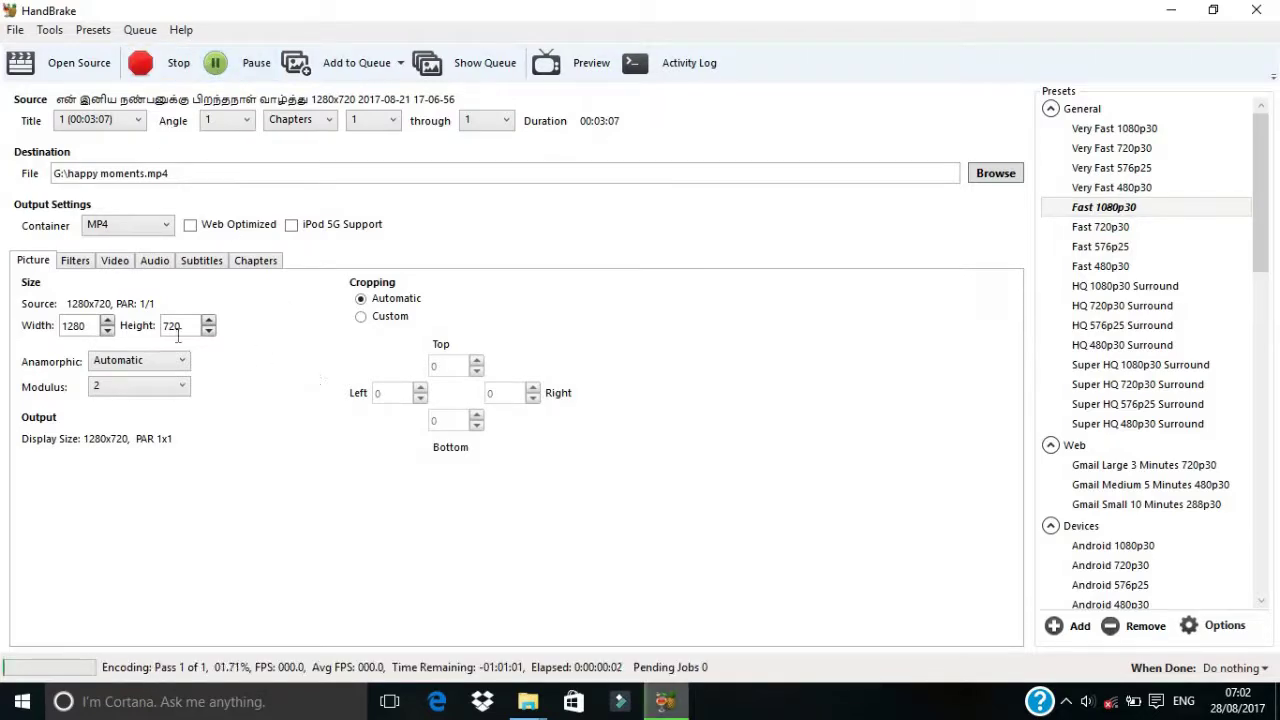
{"action": "left_click", "coordinate": [68, 266]}
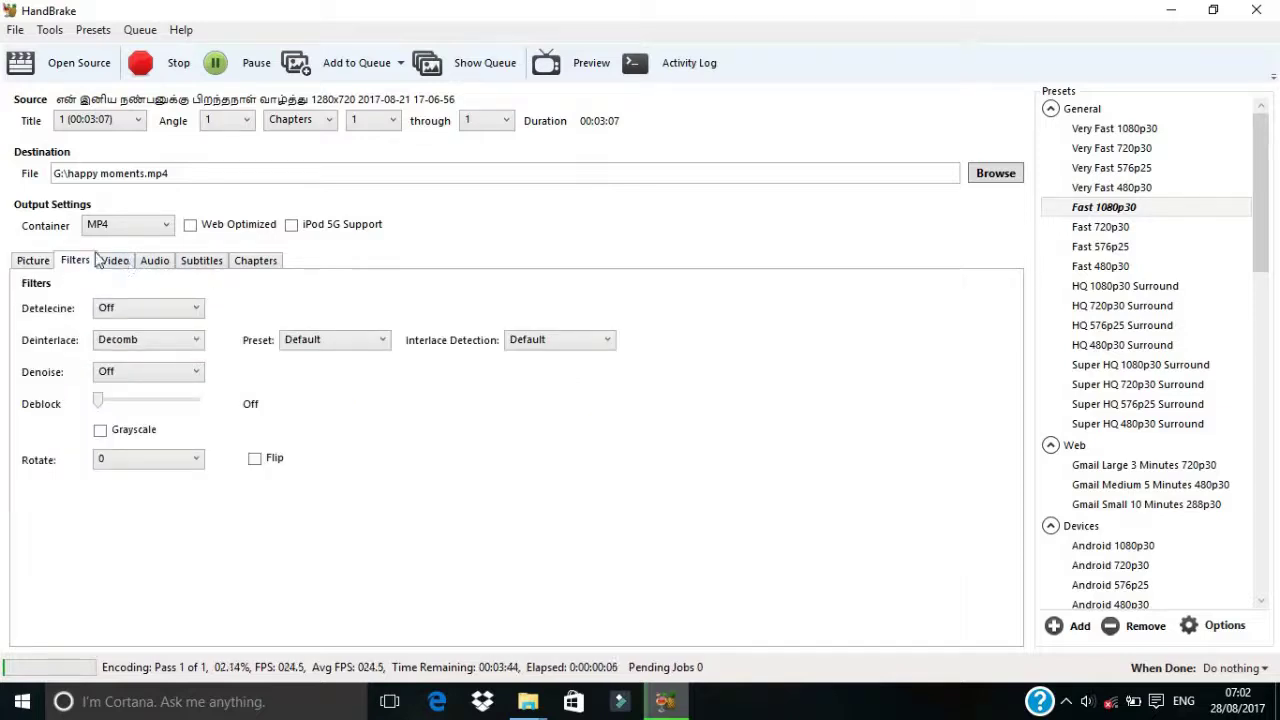
{"action": "left_click", "coordinate": [31, 266]}
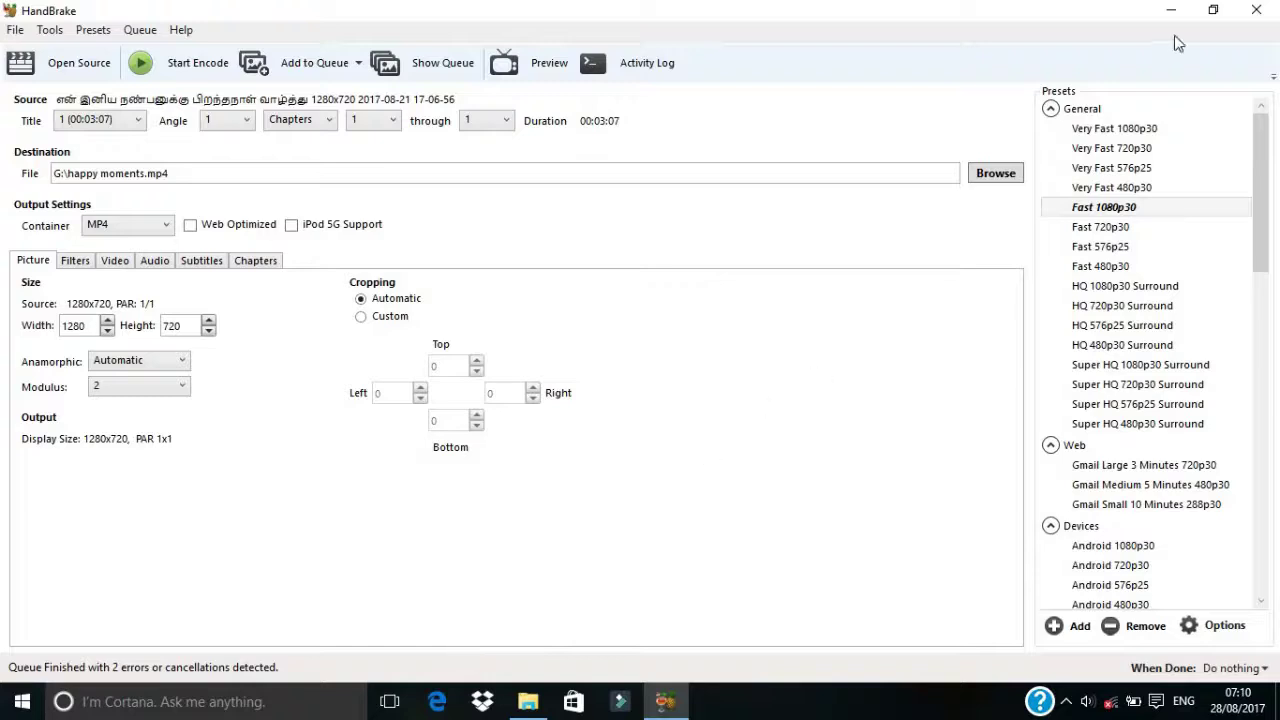
{"action": "left_click", "coordinate": [1275, 6]}
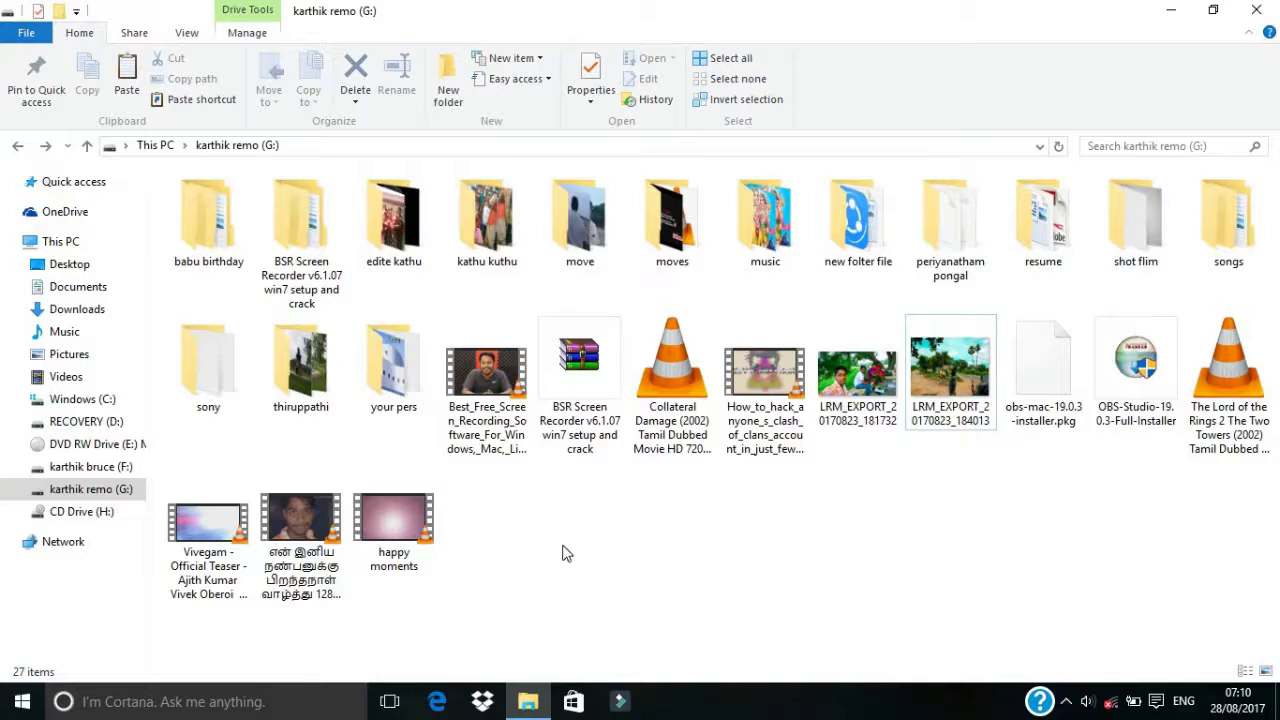
Step: Compare the file sizes of "happy moments" and the original video, and play "happy moments" full screen to check its quality
{"action": "left_click", "coordinate": [395, 535]}
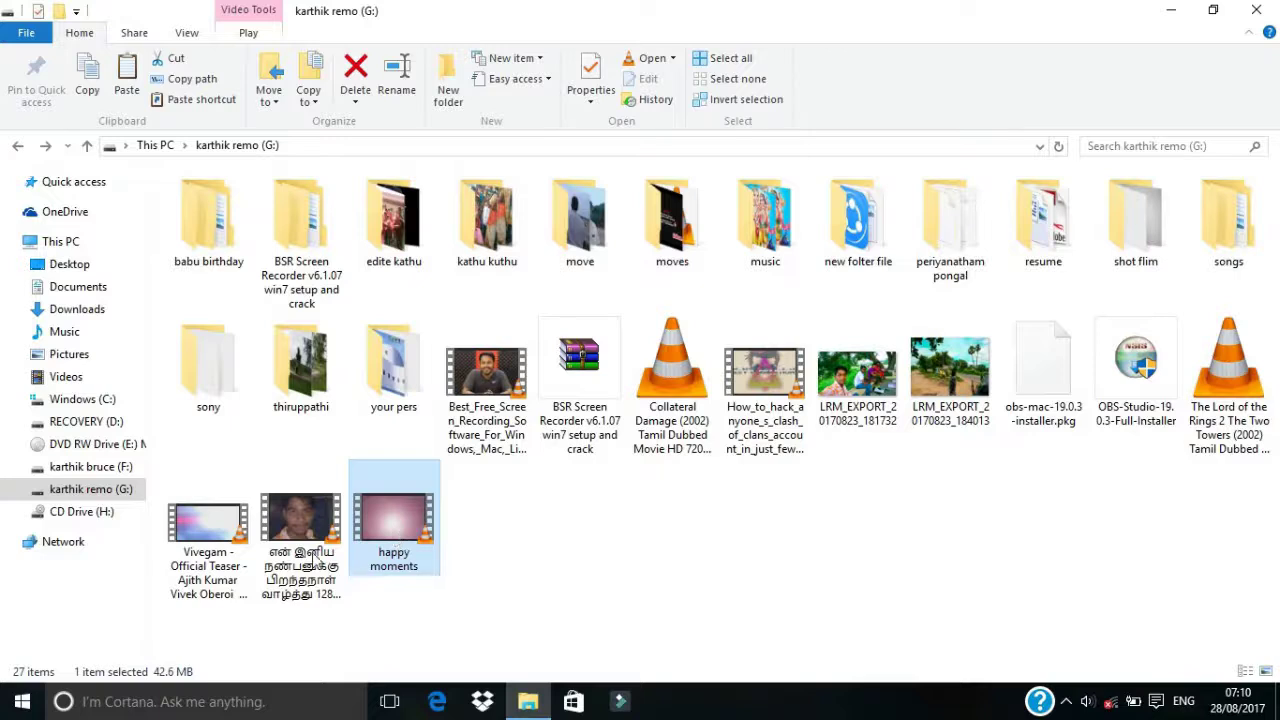
{"action": "left_click", "coordinate": [308, 560]}
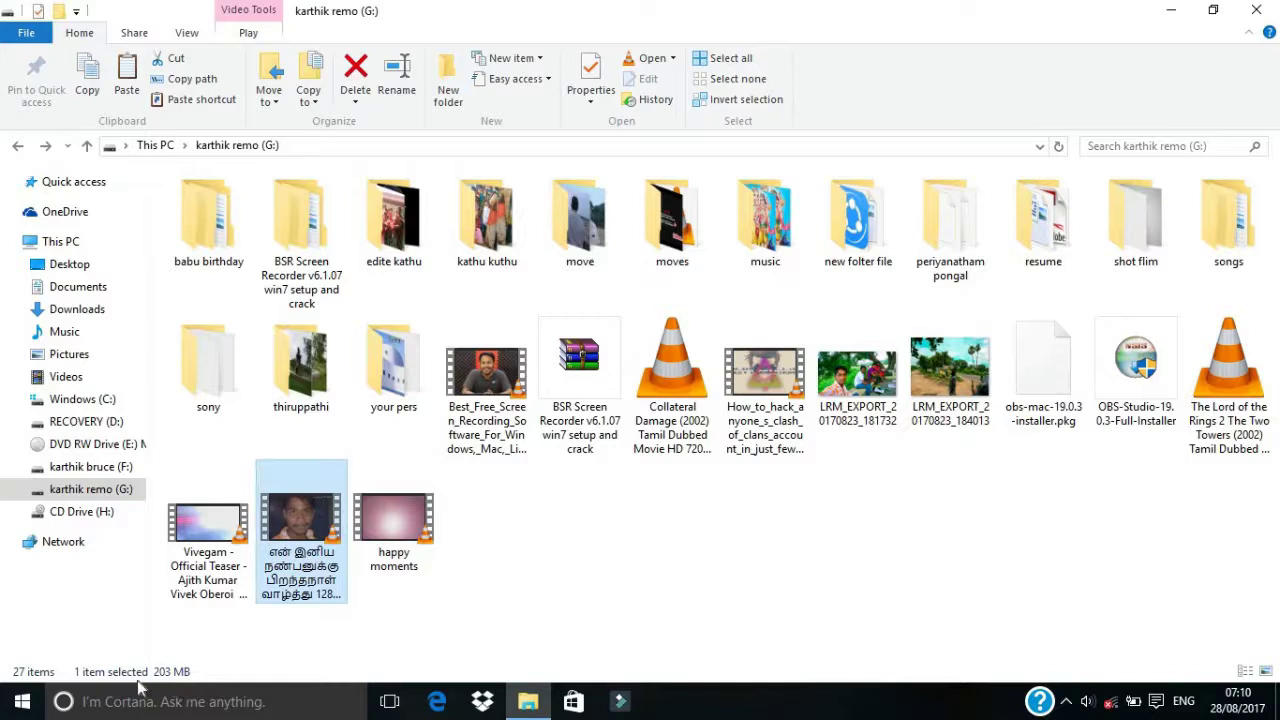
{"action": "left_click", "coordinate": [390, 537]}
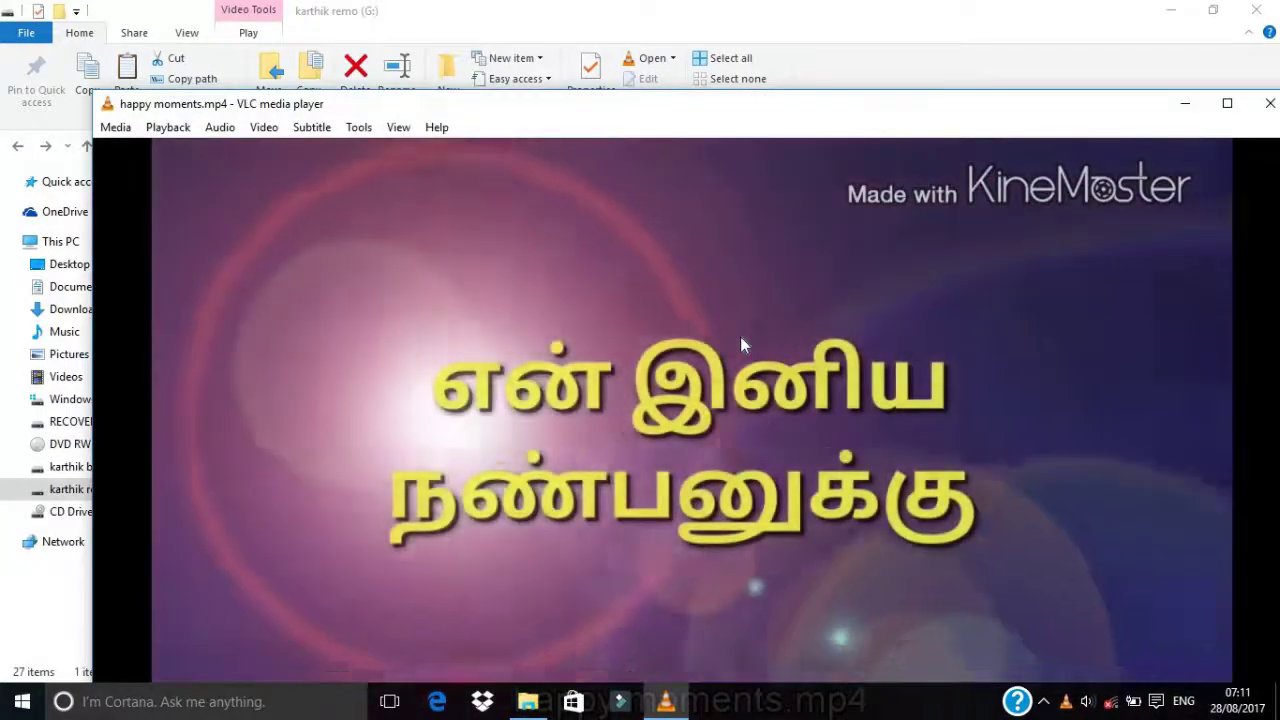
{"action": "double_click", "coordinate": [741, 345]}
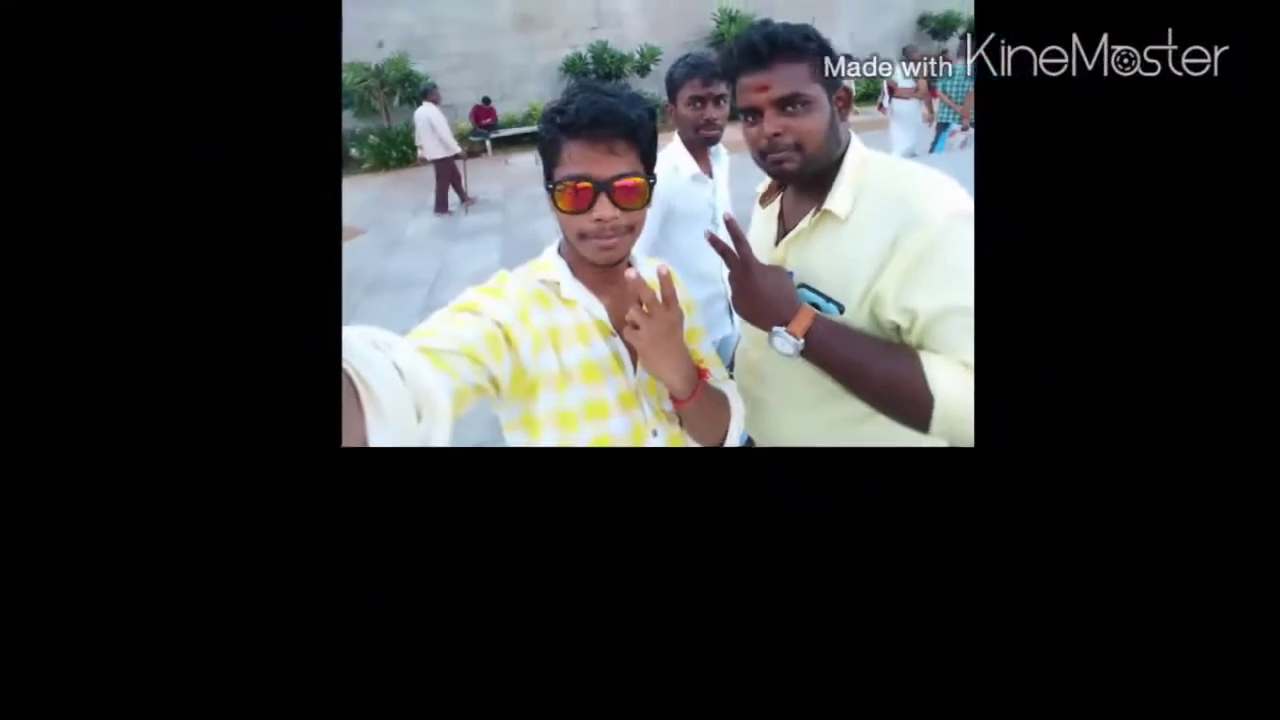
{"action": "double_click", "coordinate": [741, 341]}
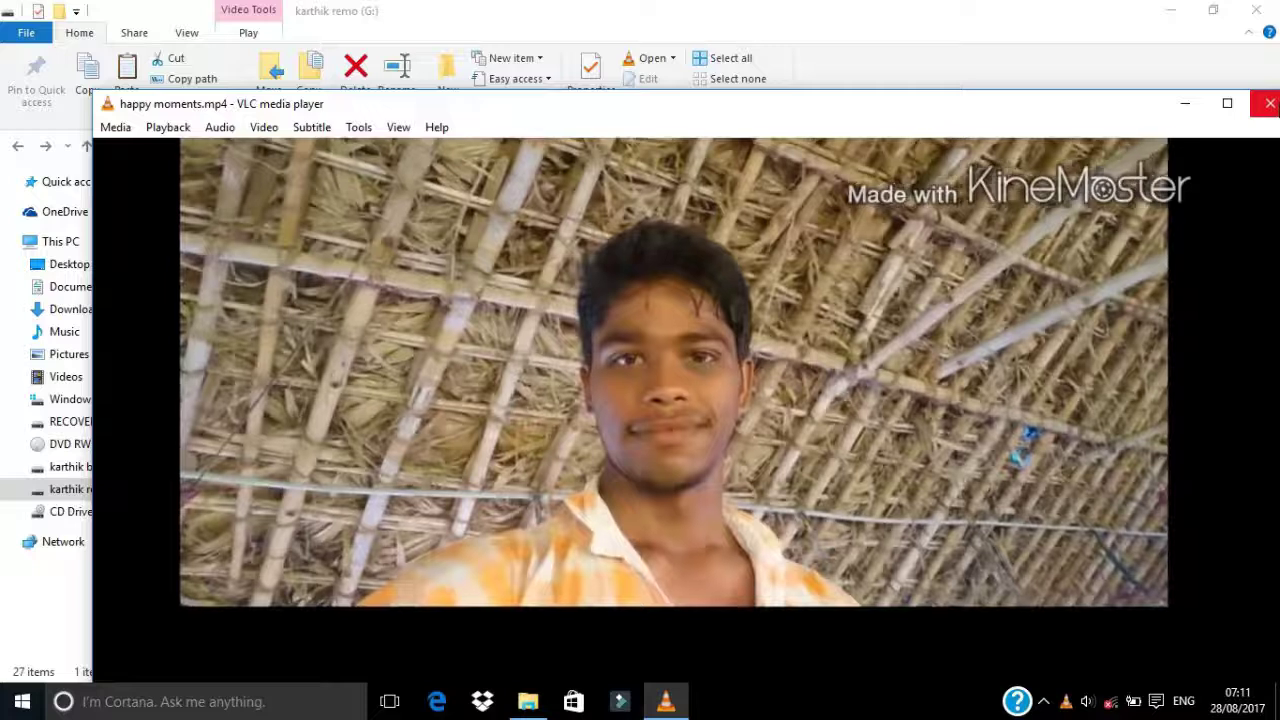
{"action": "left_click", "coordinate": [1265, 104]}
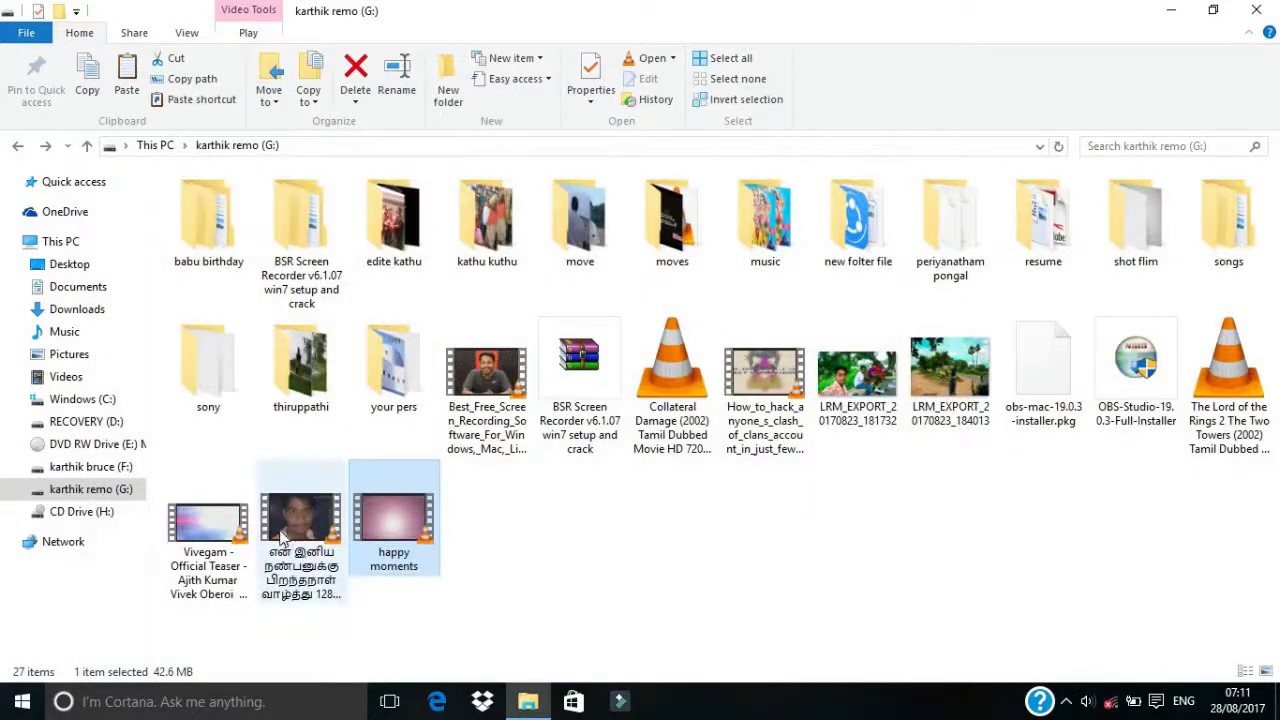
Step: Play the original Tamil-titled video full screen to compare its picture quality, and close the player
{"action": "left_click", "coordinate": [281, 538]}
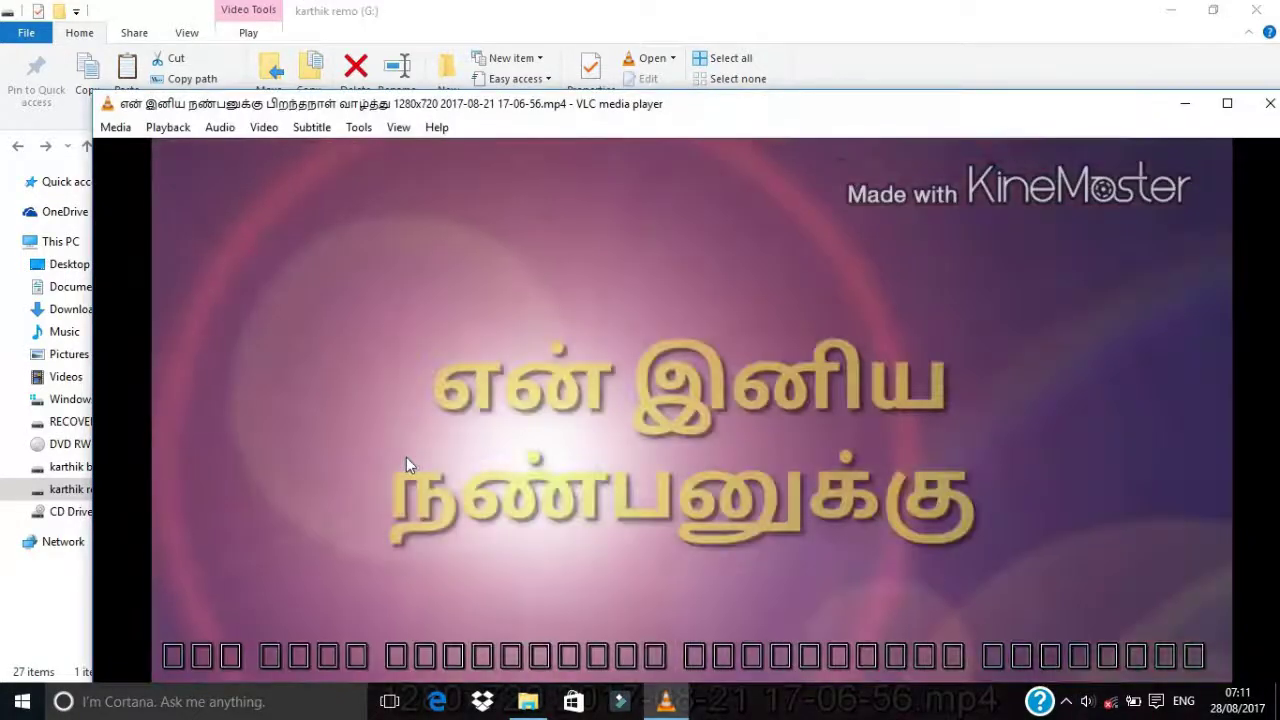
{"action": "double_click", "coordinate": [406, 457]}
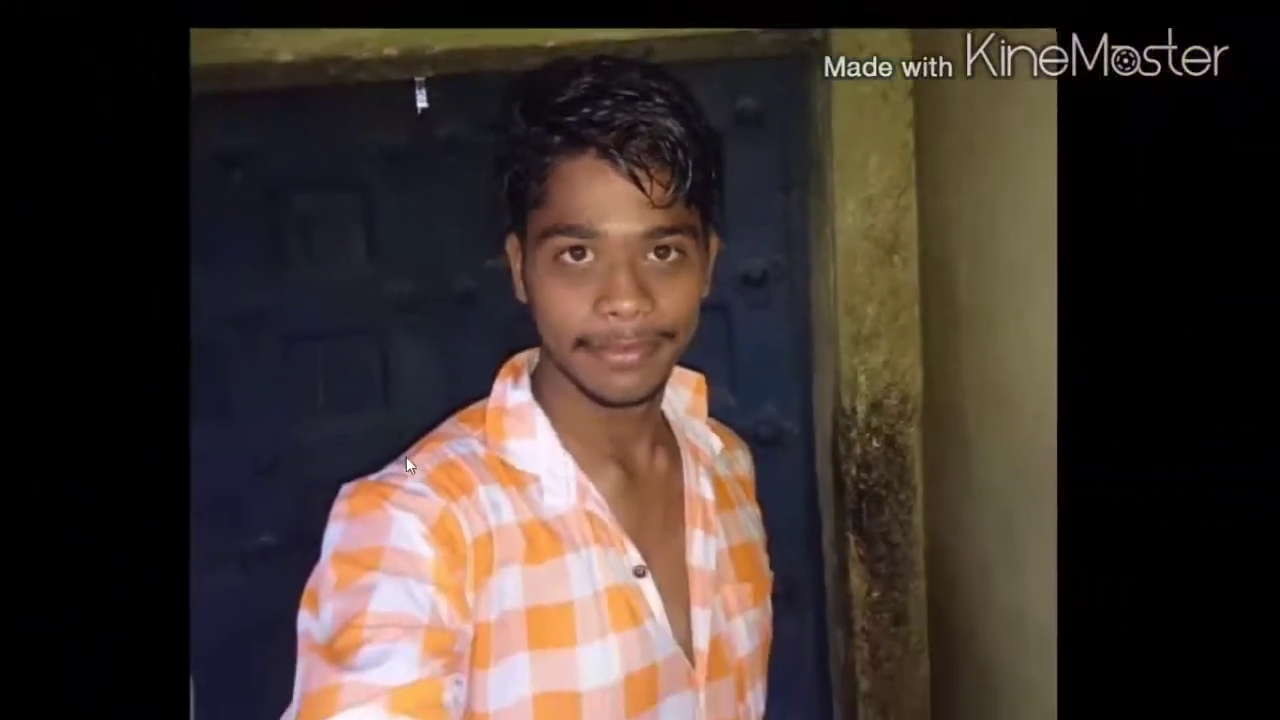
{"action": "double_click", "coordinate": [406, 457]}
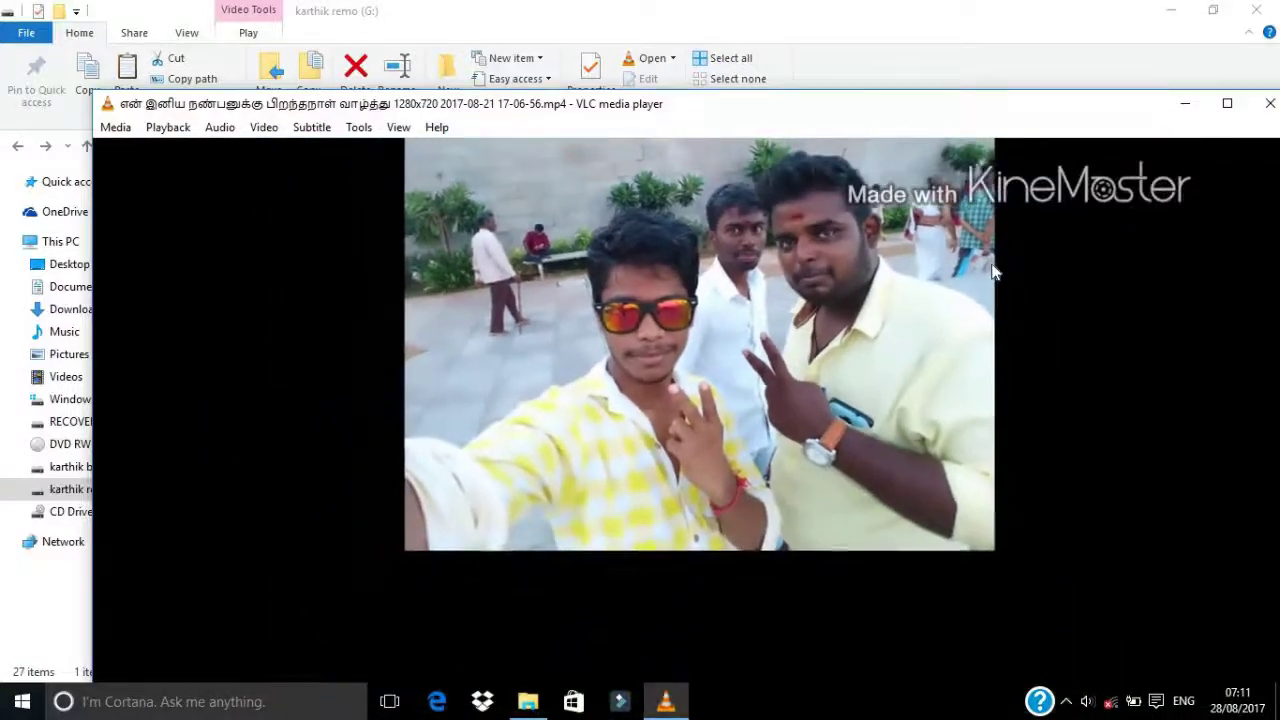
{"action": "left_click", "coordinate": [1267, 104]}
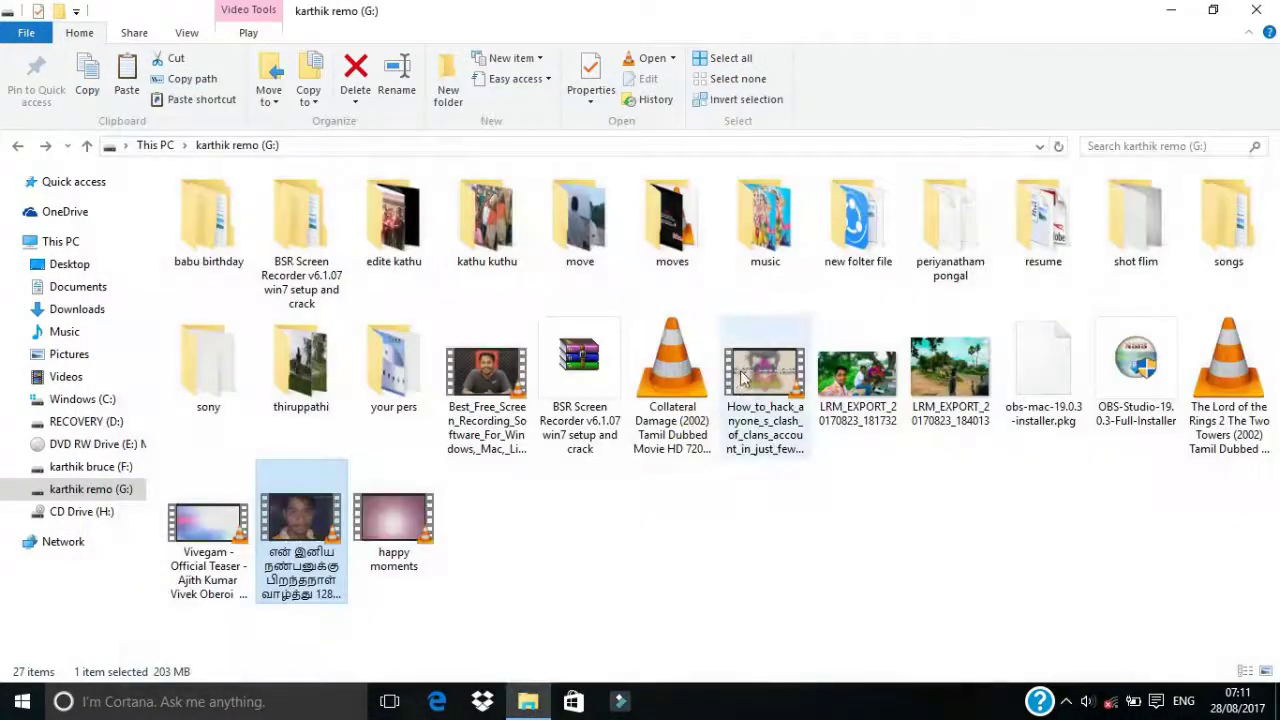
Step: Replay "happy moments" full screen, resuming from where playback left off, and close the player
{"action": "double_click", "coordinate": [385, 540]}
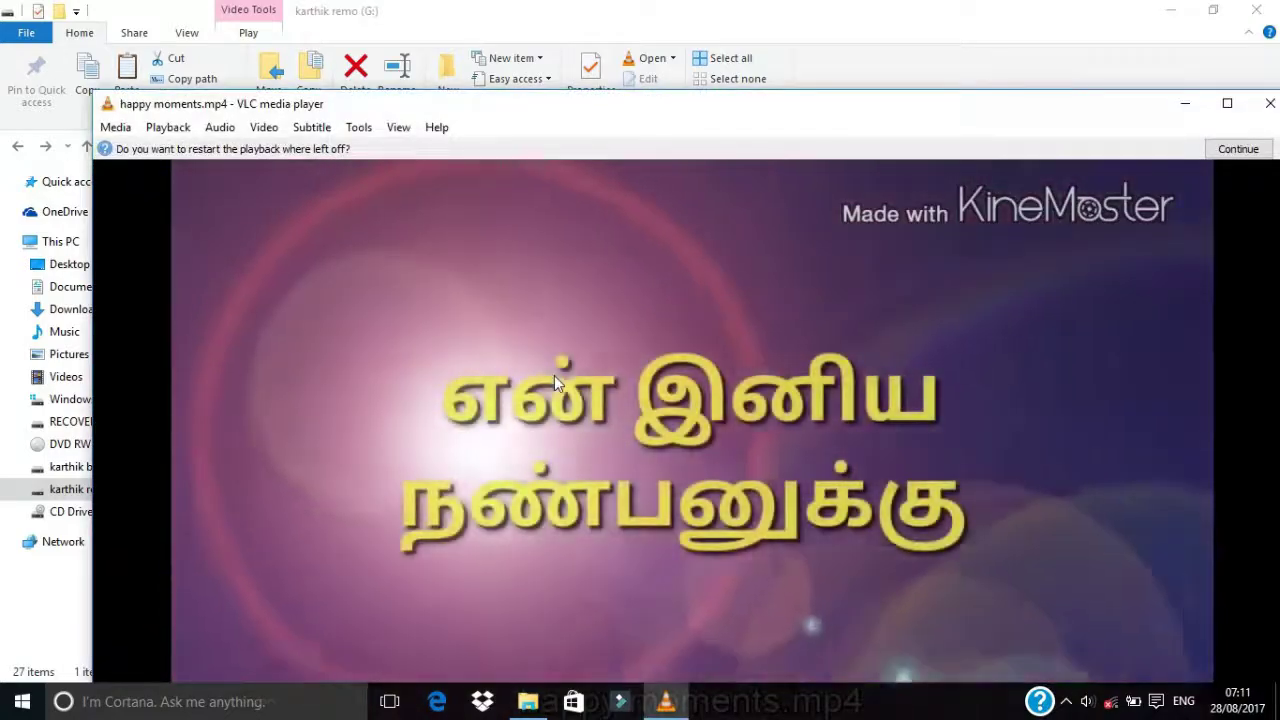
{"action": "double_click", "coordinate": [554, 375]}
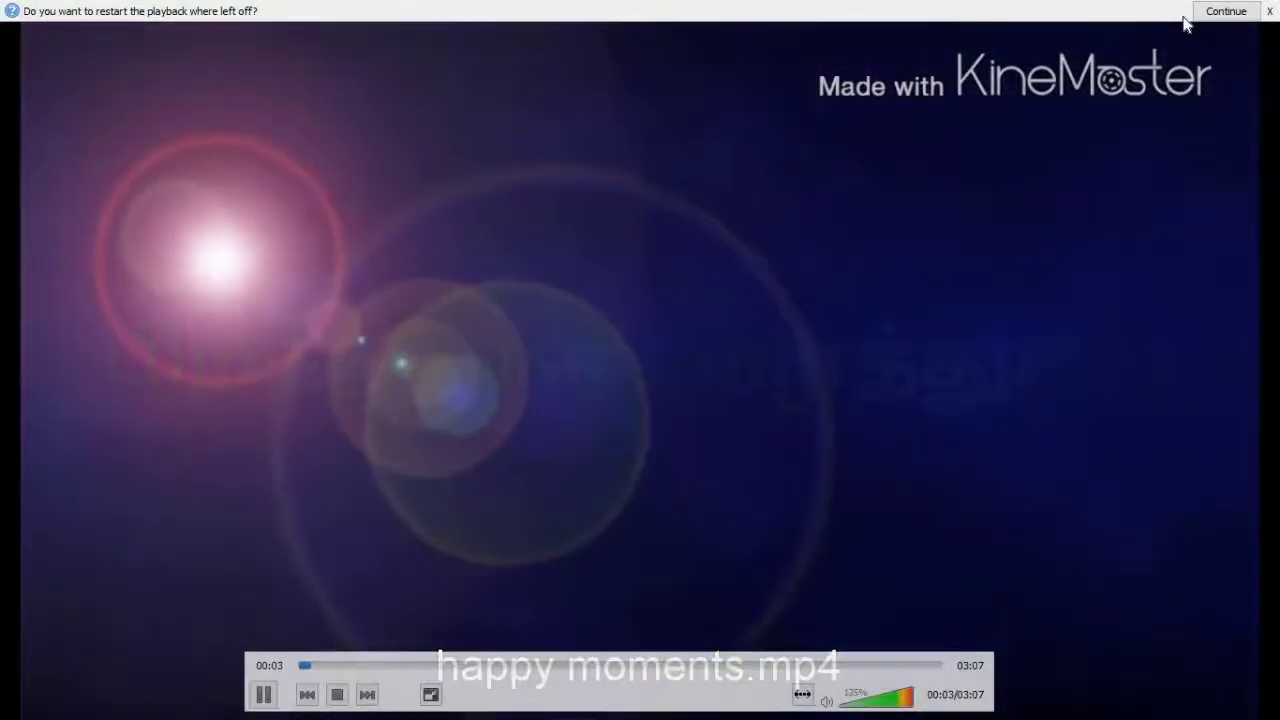
{"action": "left_click", "coordinate": [1226, 11]}
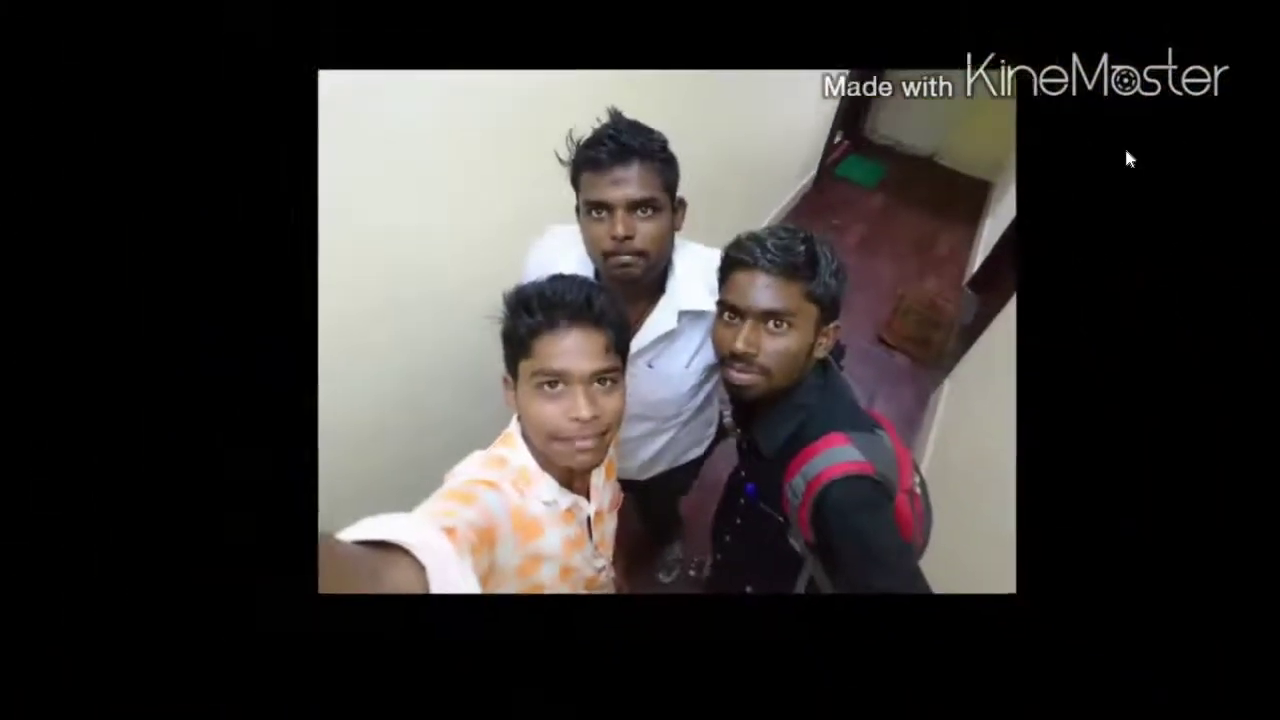
{"action": "double_click", "coordinate": [1124, 145]}
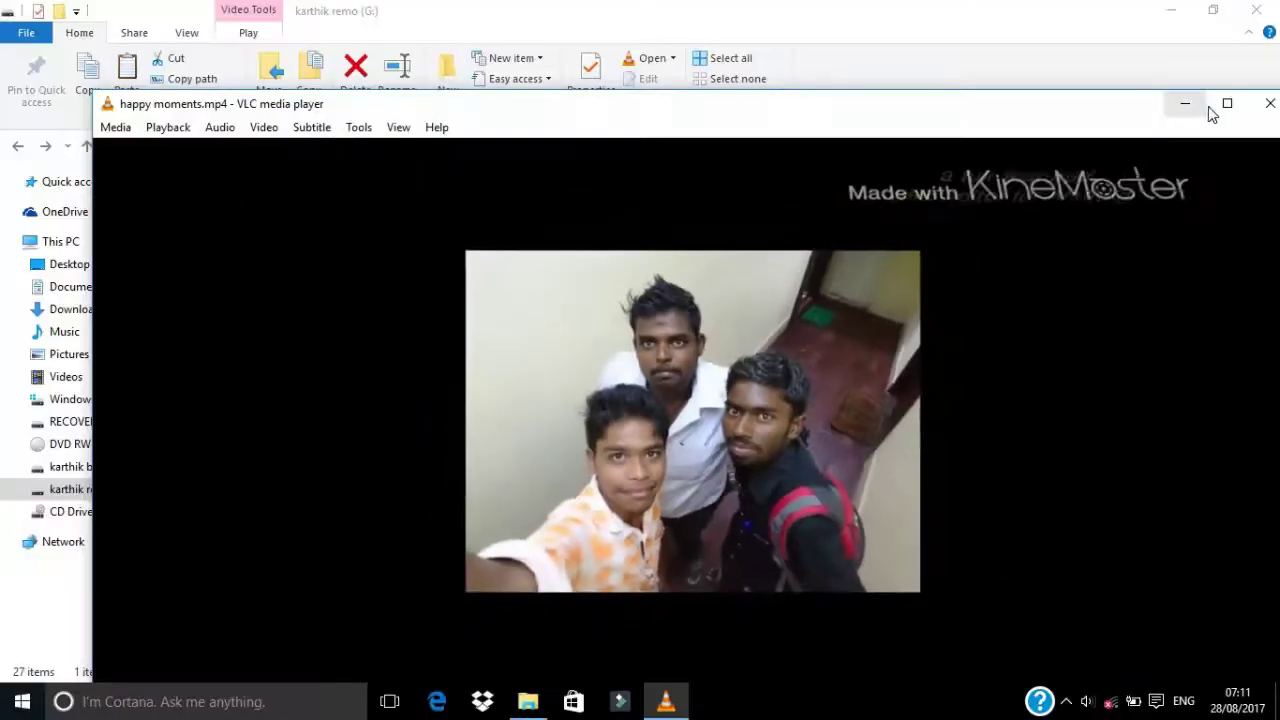
{"action": "left_click", "coordinate": [1263, 105]}
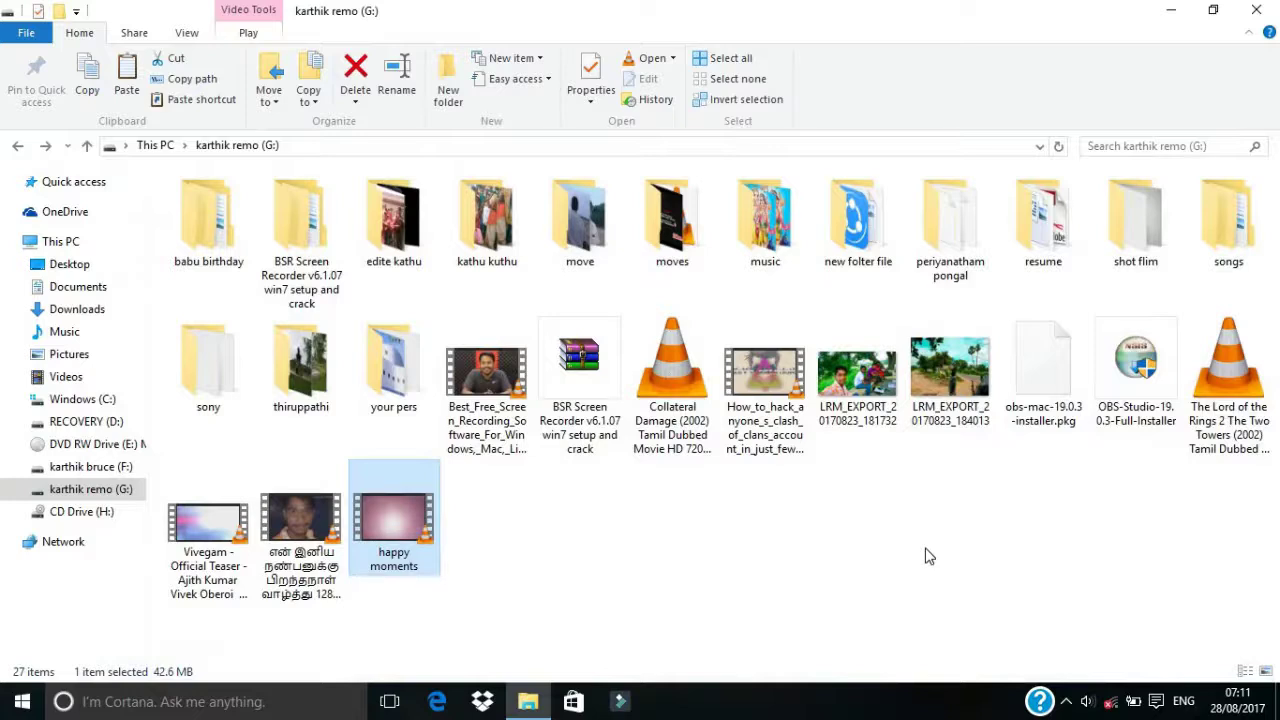
{"action": "left_click", "coordinate": [928, 556]}
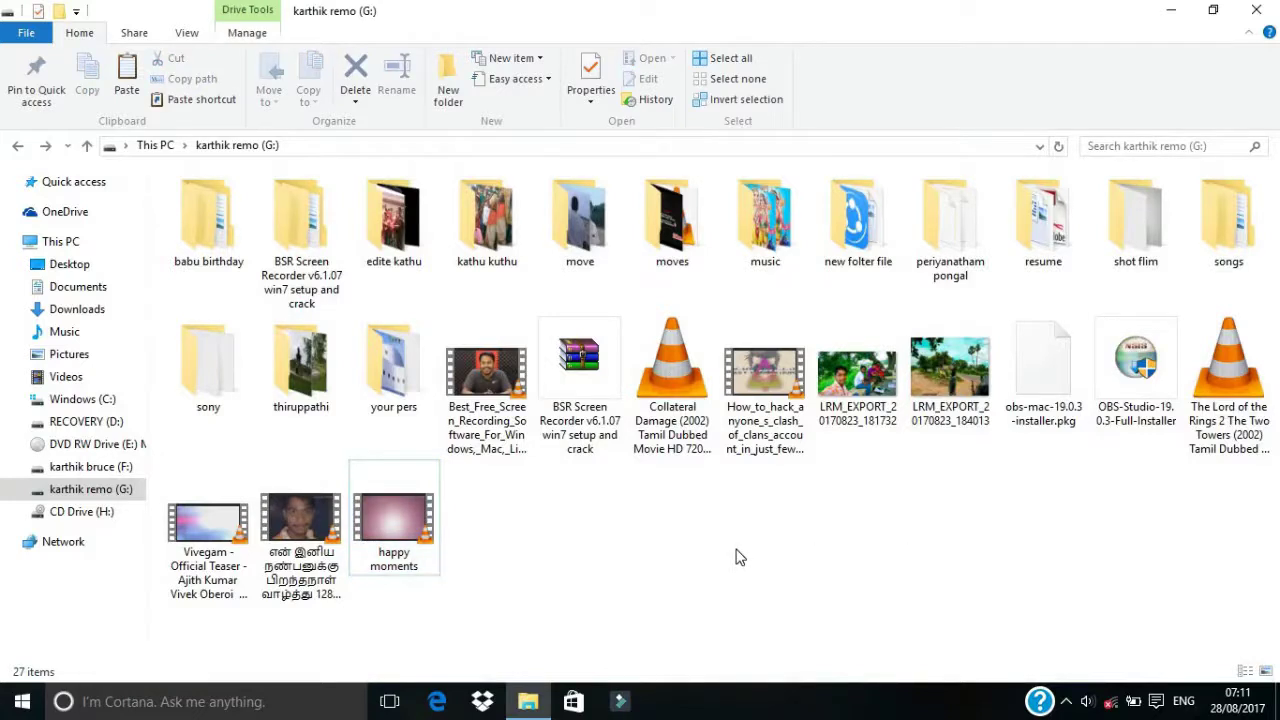